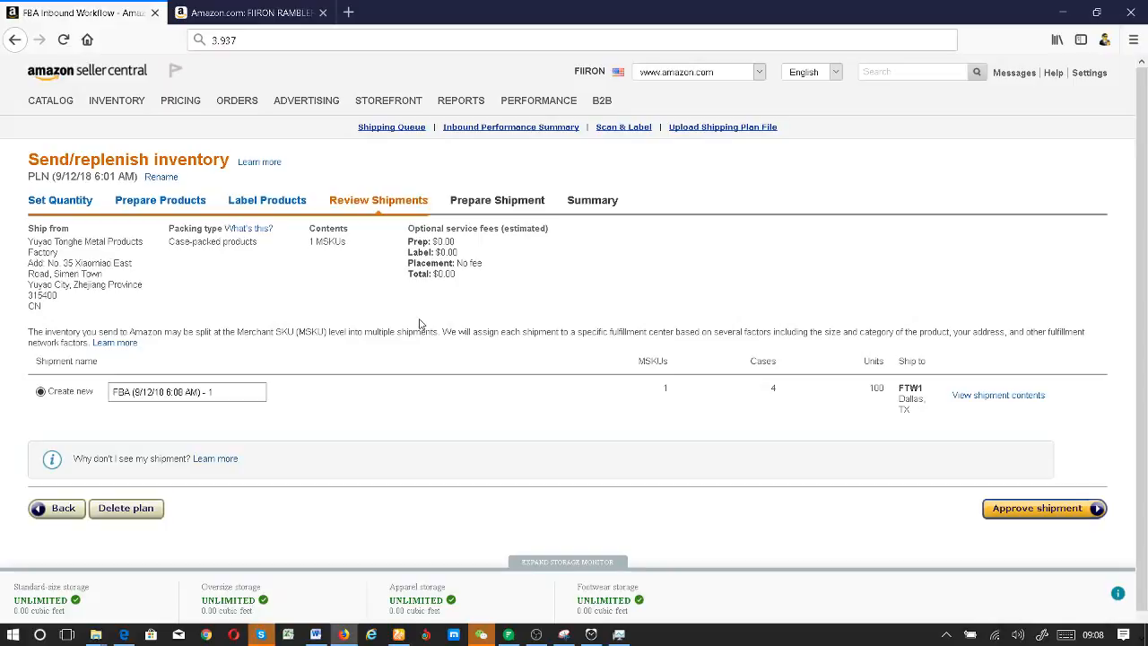
Step: Replace the trailing number in the new shipment's name with "CUP 100Units" and approve the shipment
left_click(223, 395)
key("BackSpace")
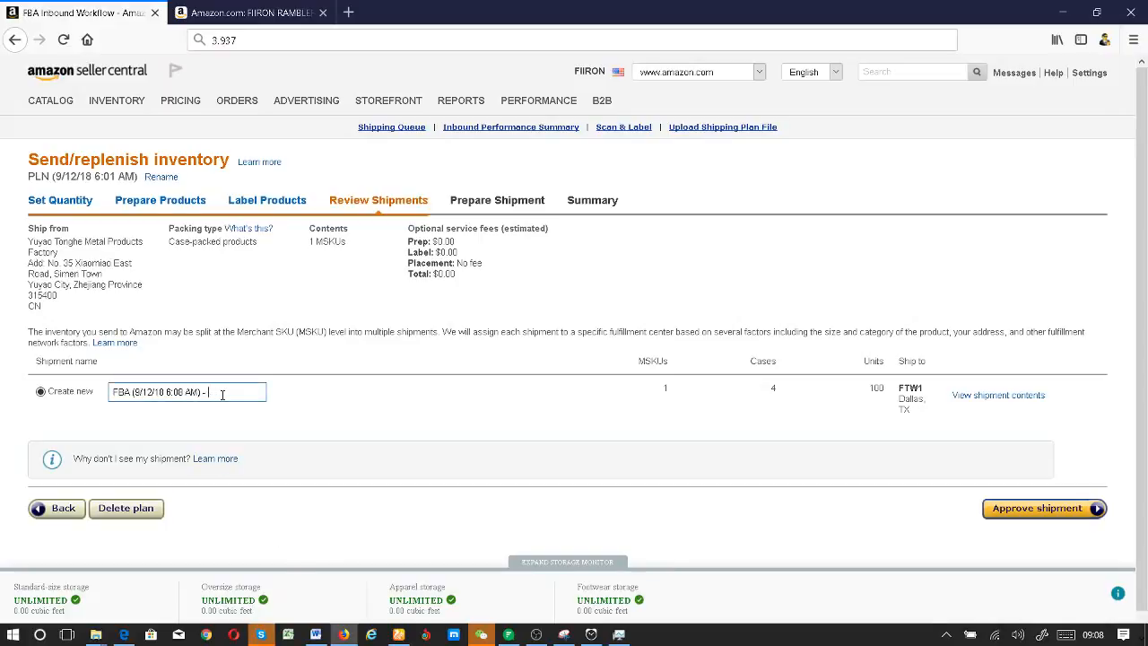
type("CUP 100Units")
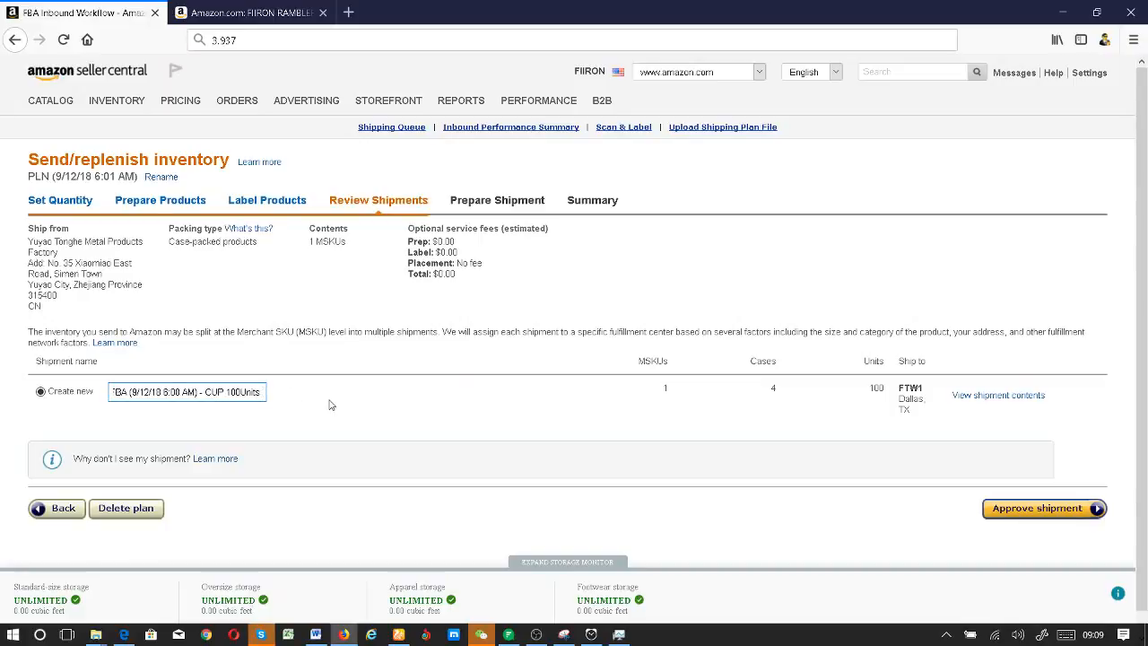
left_click(1037, 511)
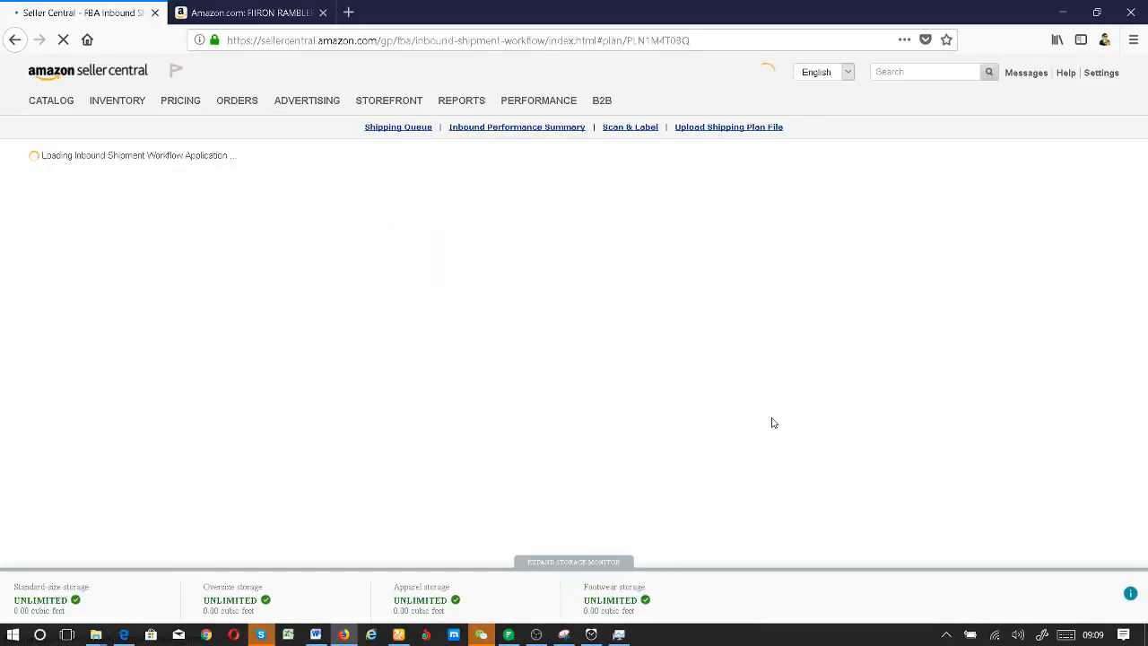
Step: Start working on the approved CUP 100Units shipment
key("alt+Tab")
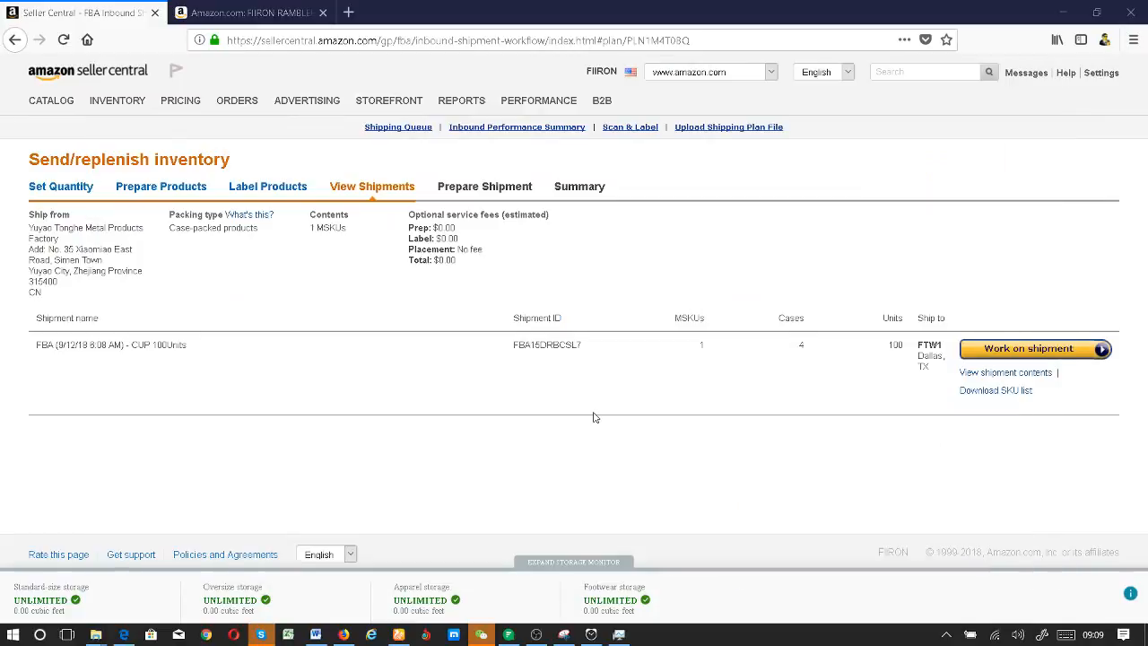
key("Escape")
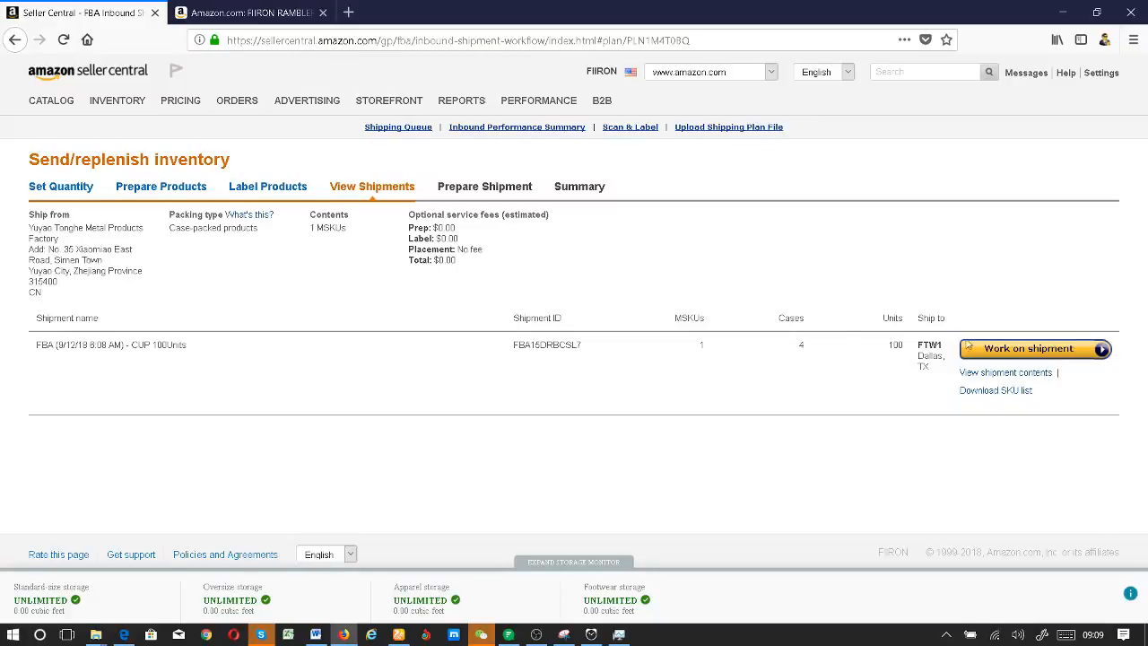
left_click(1016, 350)
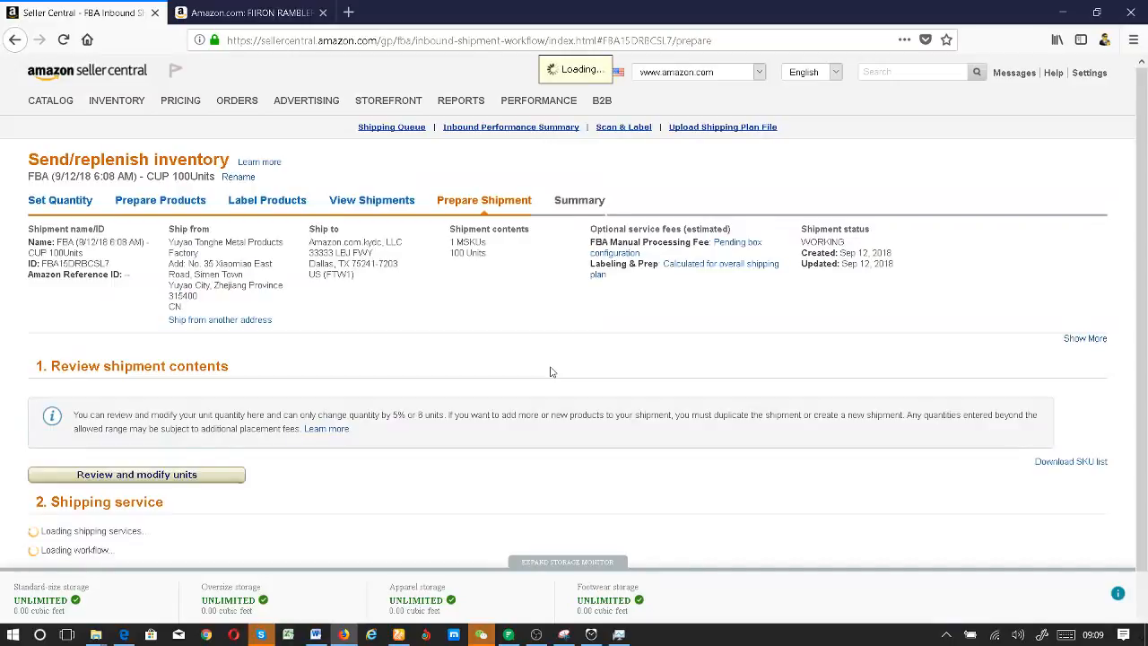
Step: Set the other carrier for the small parcel delivery to UNITED PARCEL SERVICE INC
scroll(429, 382, "down", 1)
scroll(428, 382, "down", 2)
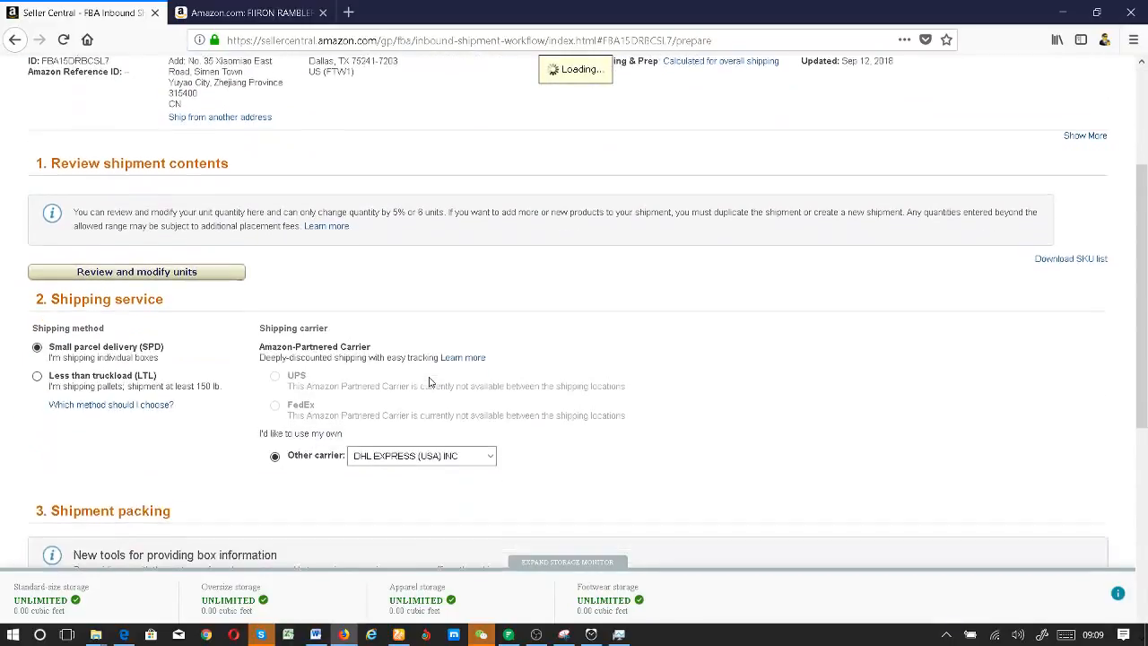
scroll(429, 382, "down", 2)
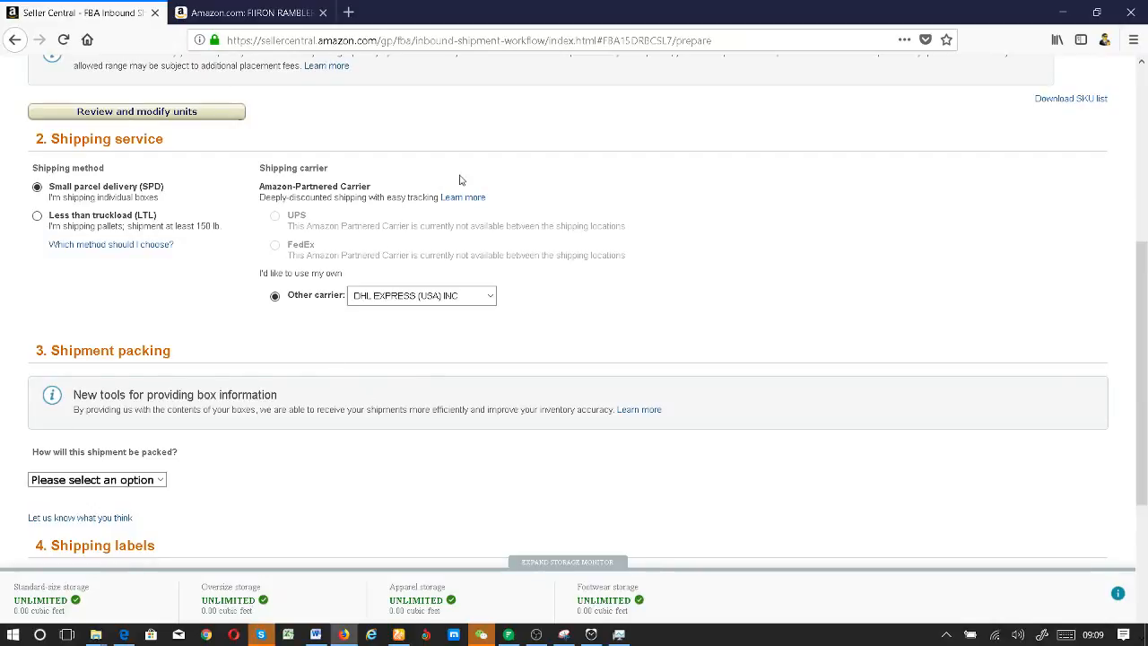
scroll(460, 180, "up", 2)
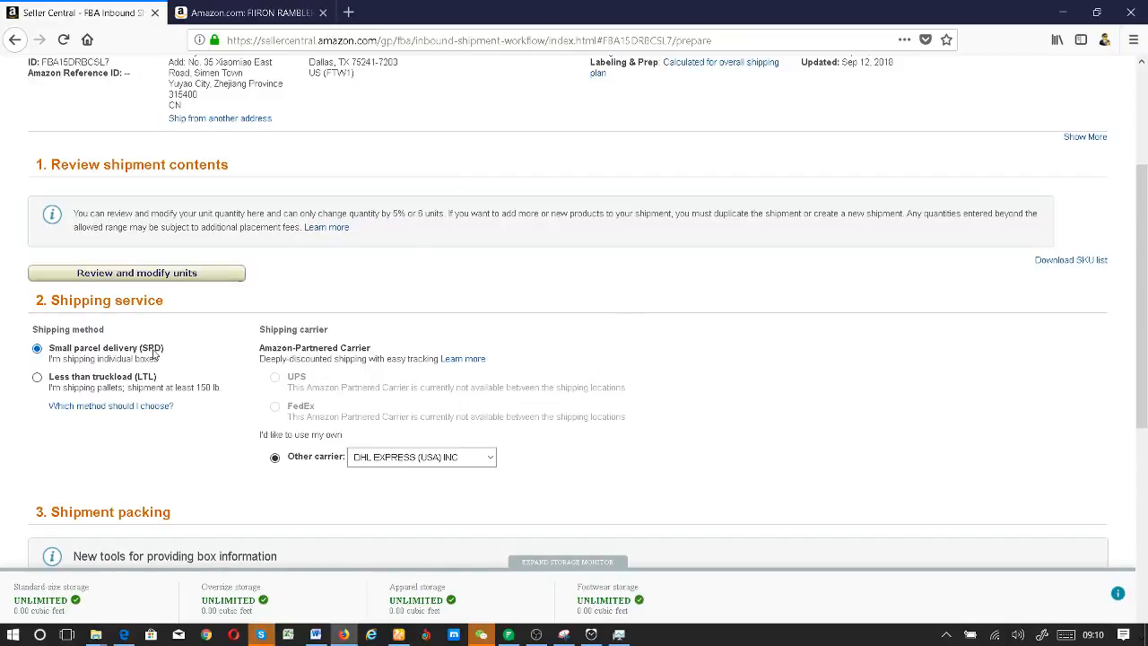
scroll(350, 376, "down", 3)
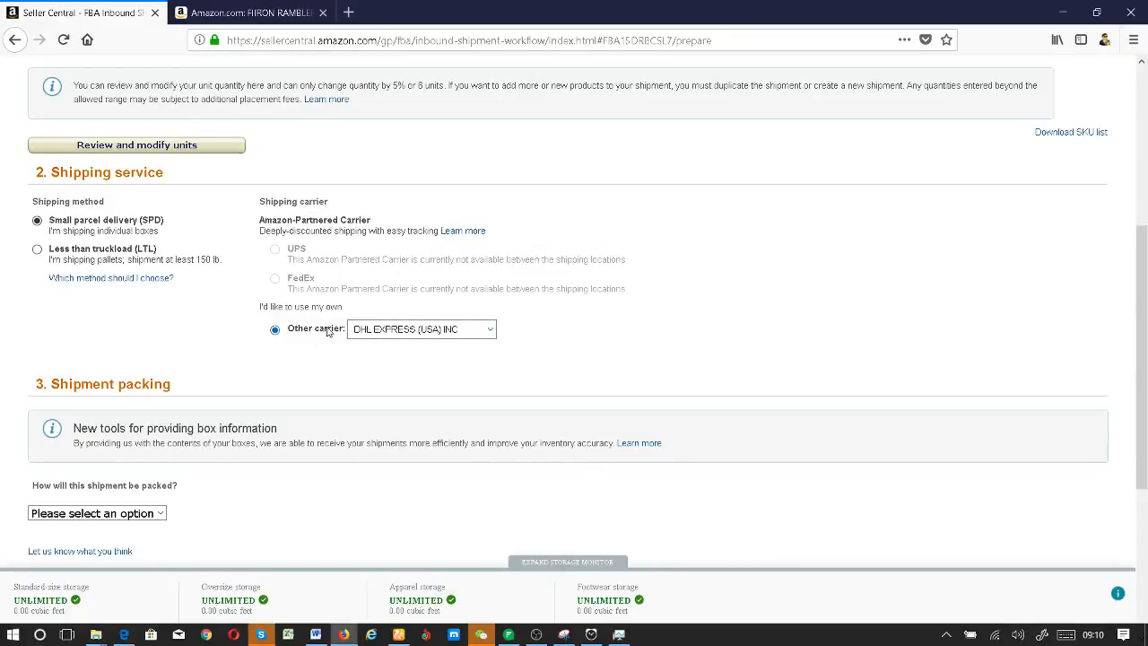
left_click(419, 330)
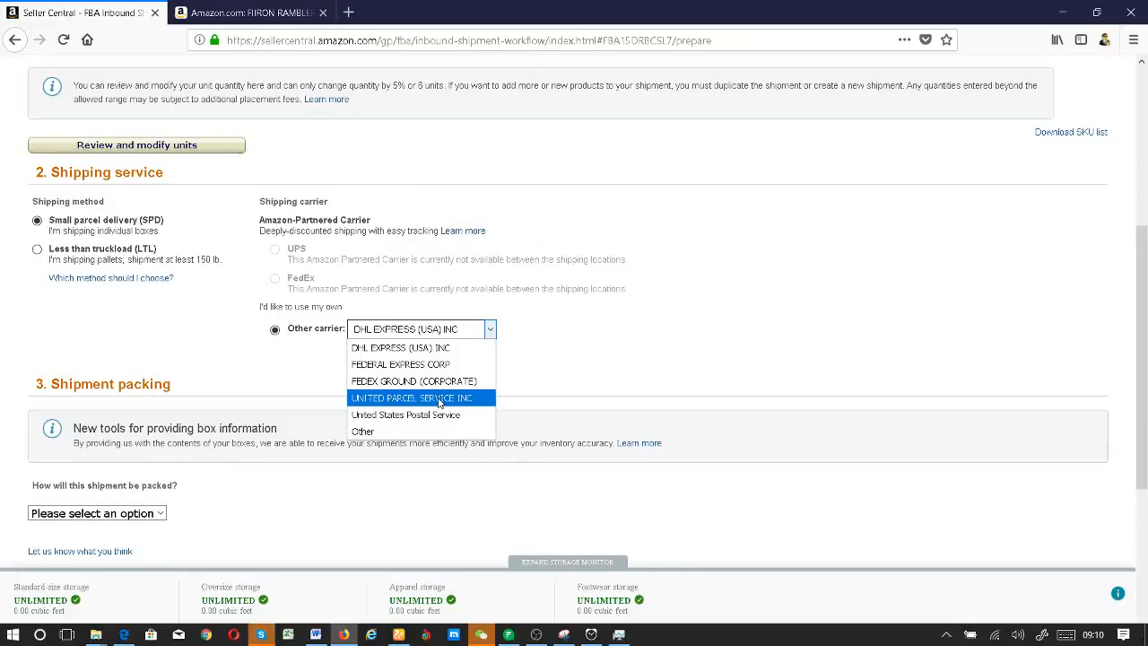
left_click(440, 399)
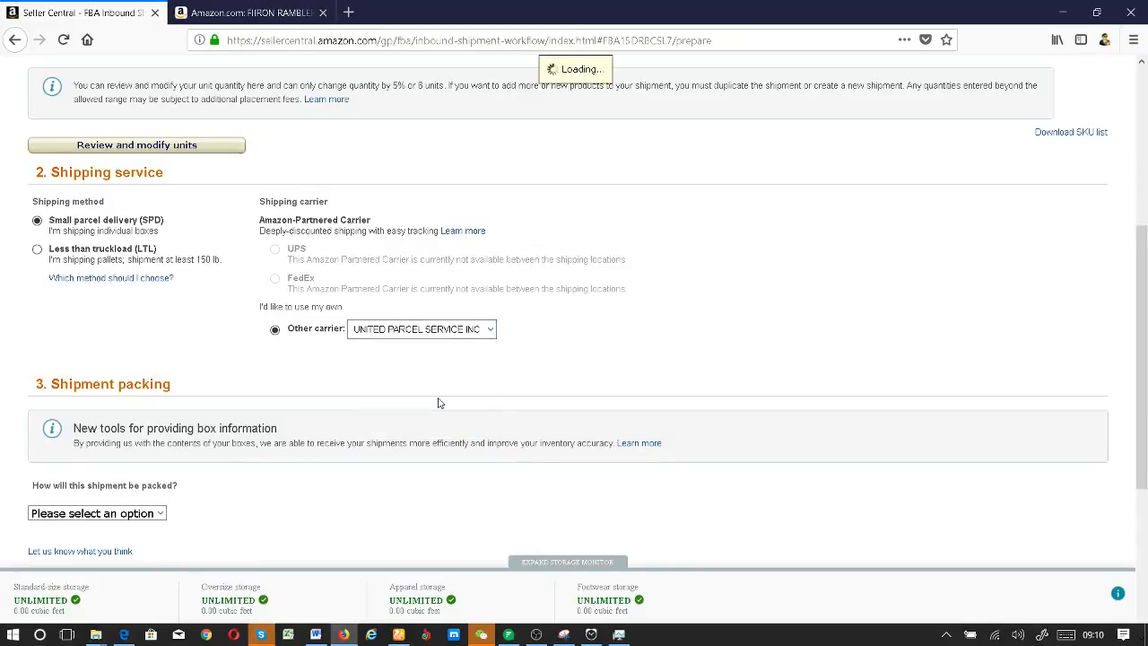
Step: Review the available choices for the shipment's other carrier and reselect UNITED PARCEL SERVICE INC
scroll(440, 403, "down", 3)
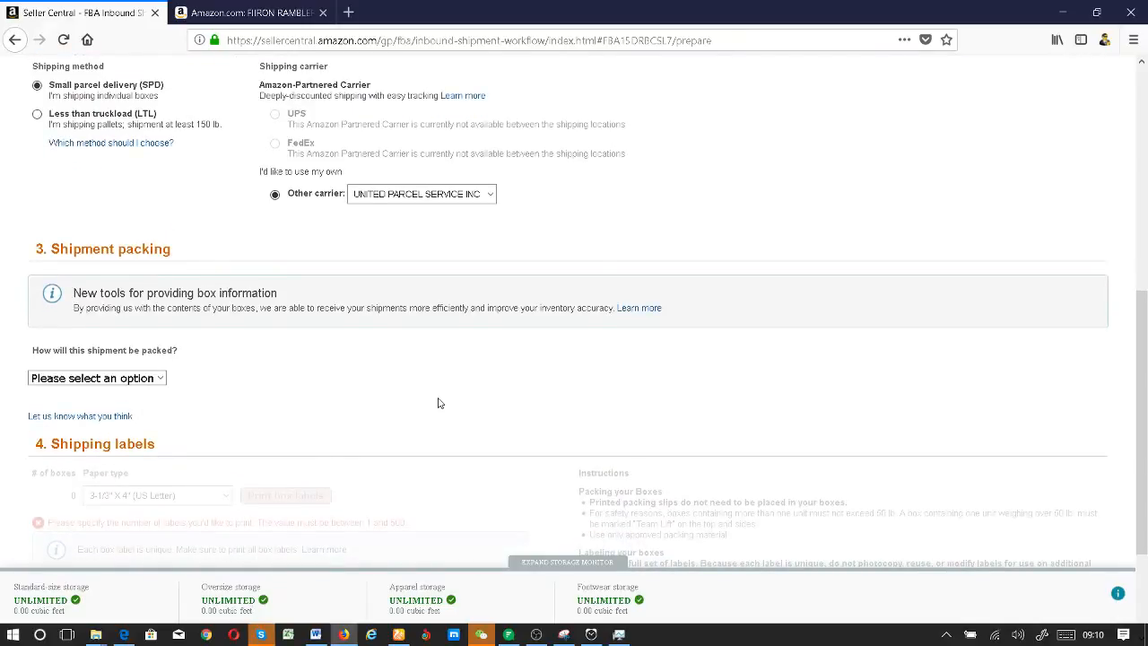
scroll(438, 402, "down", 1)
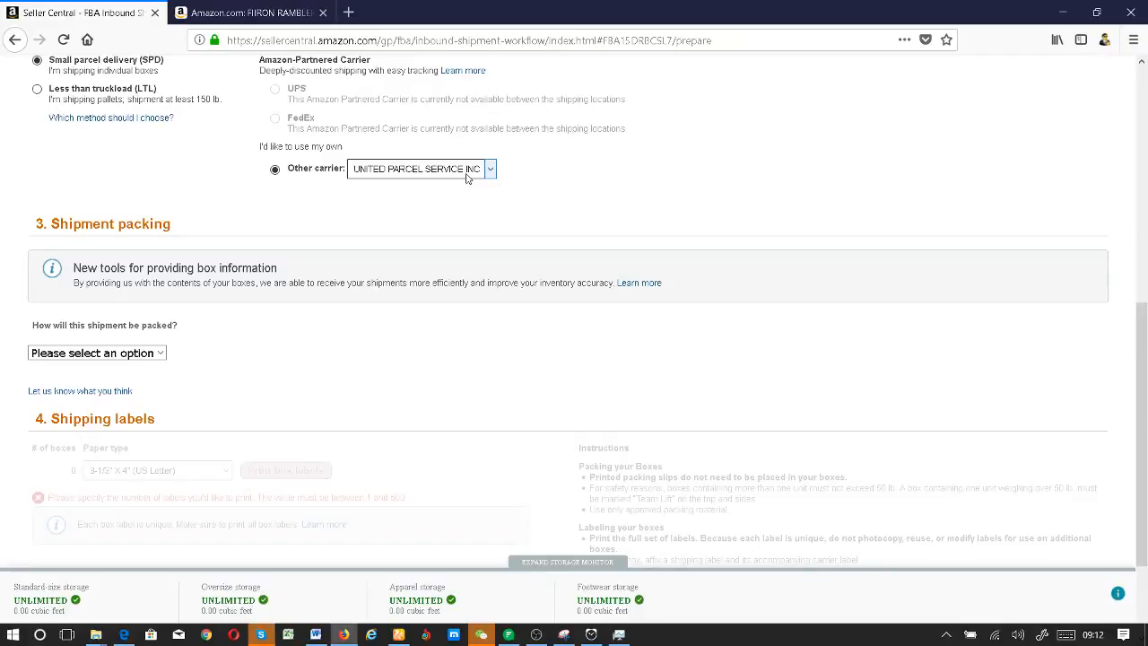
left_click(466, 178)
left_click(466, 179)
left_click(466, 179)
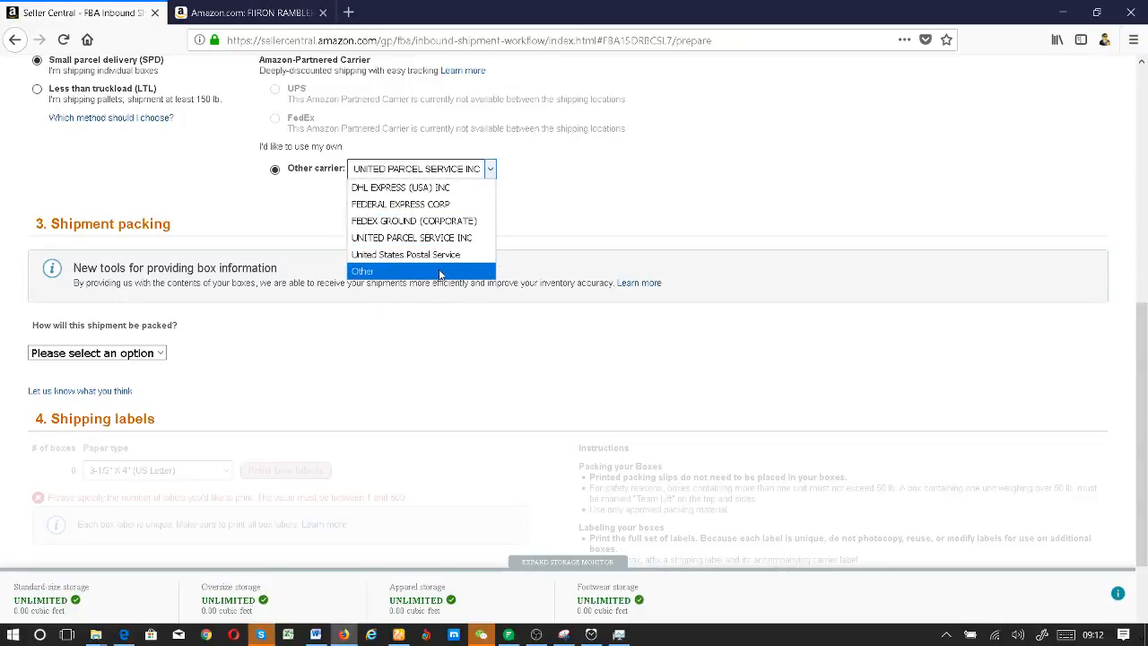
left_click(455, 242)
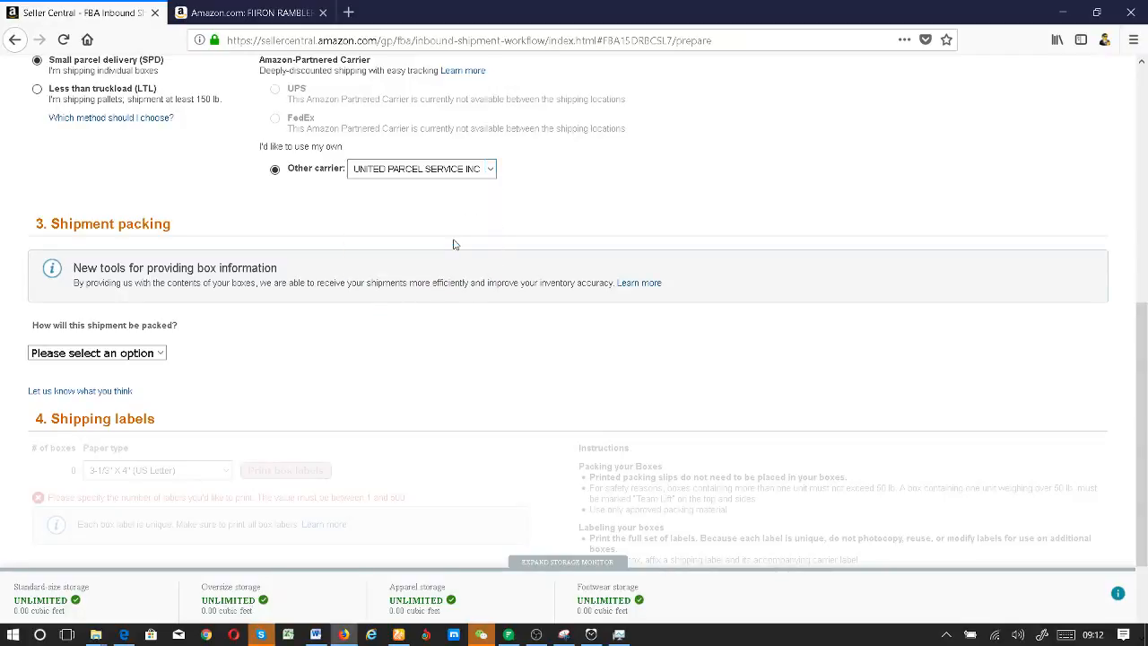
Step: Specify under Shipment packing that the shipment is packed in multiple boxes
scroll(368, 305, "down", 4)
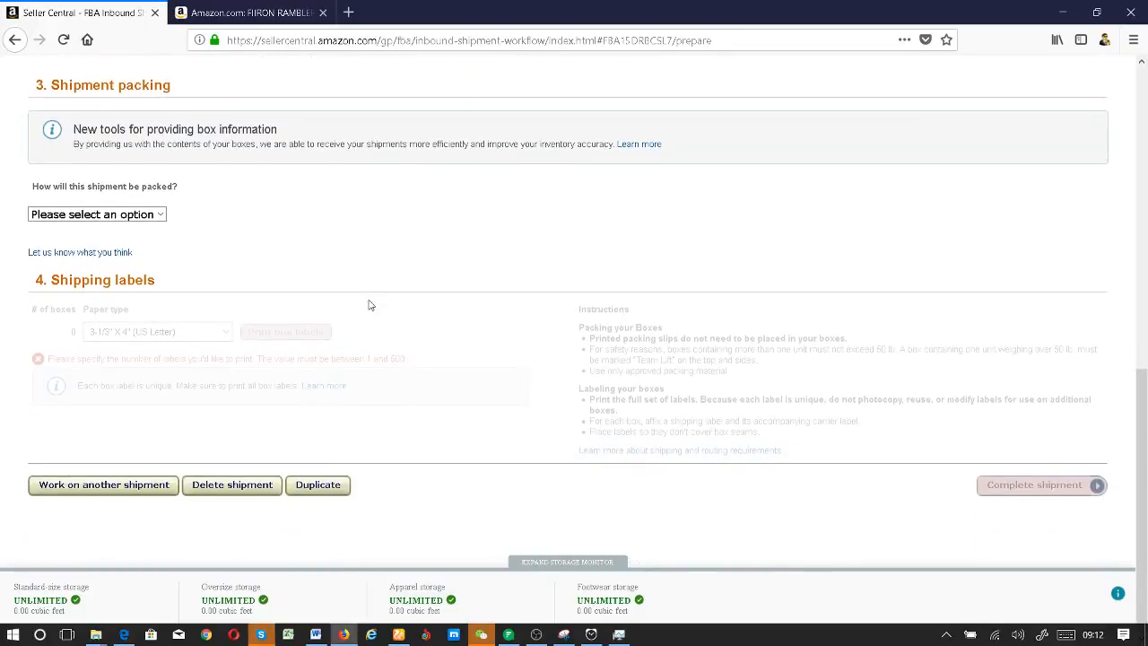
scroll(369, 305, "up", 3)
scroll(369, 305, "up", 1)
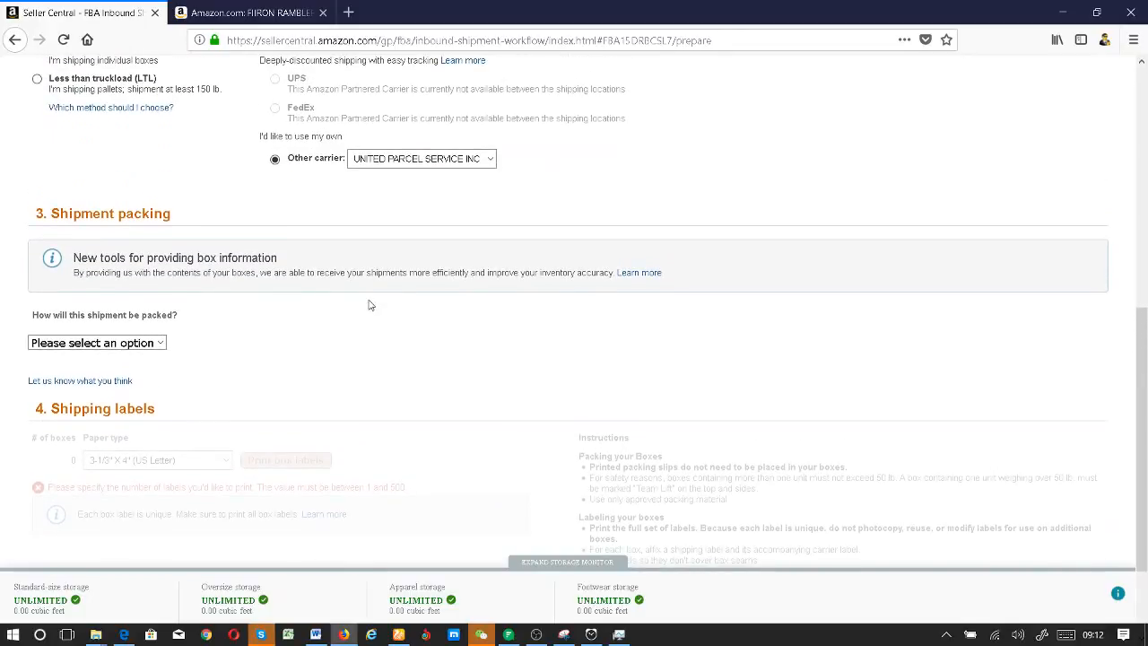
scroll(368, 305, "down", 3)
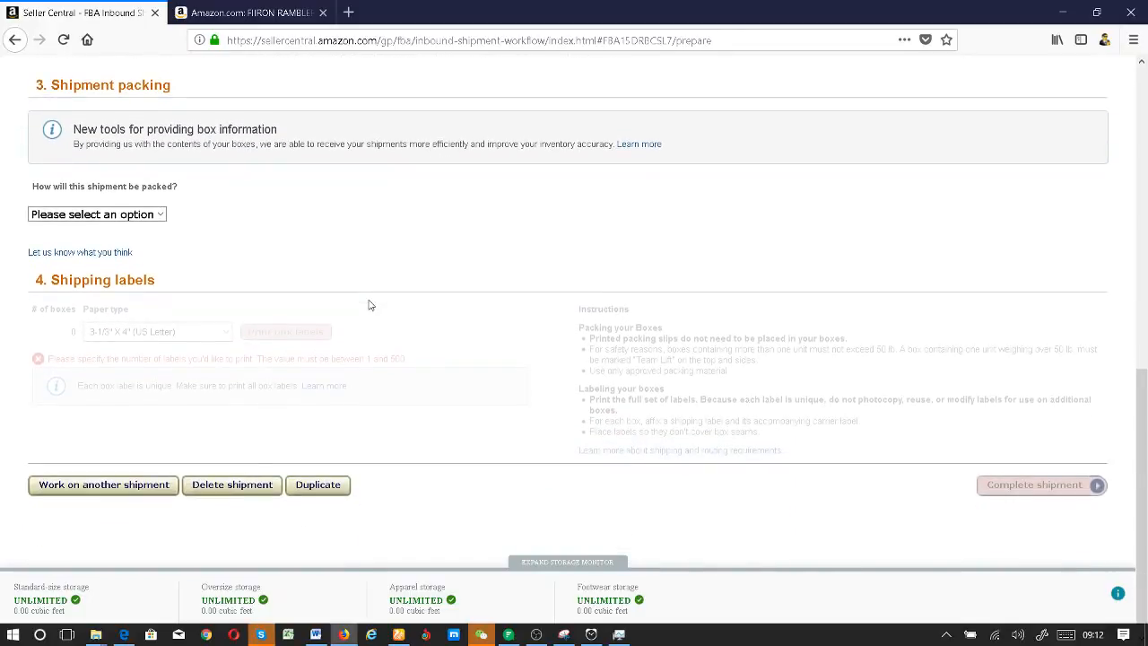
left_click(122, 215)
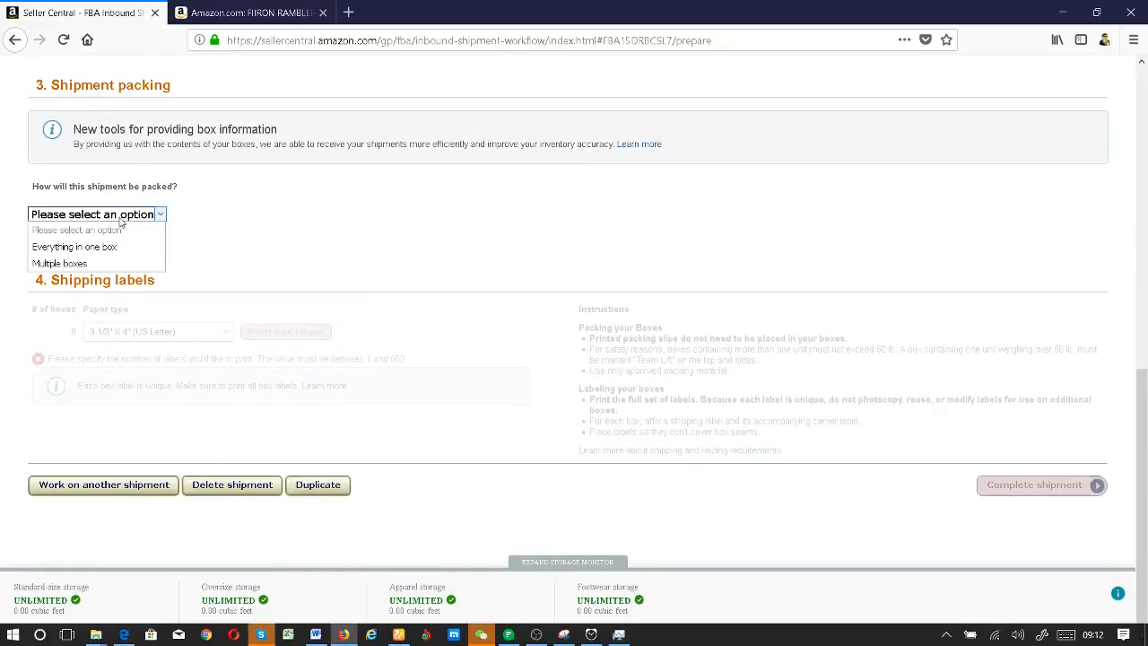
left_click(118, 267)
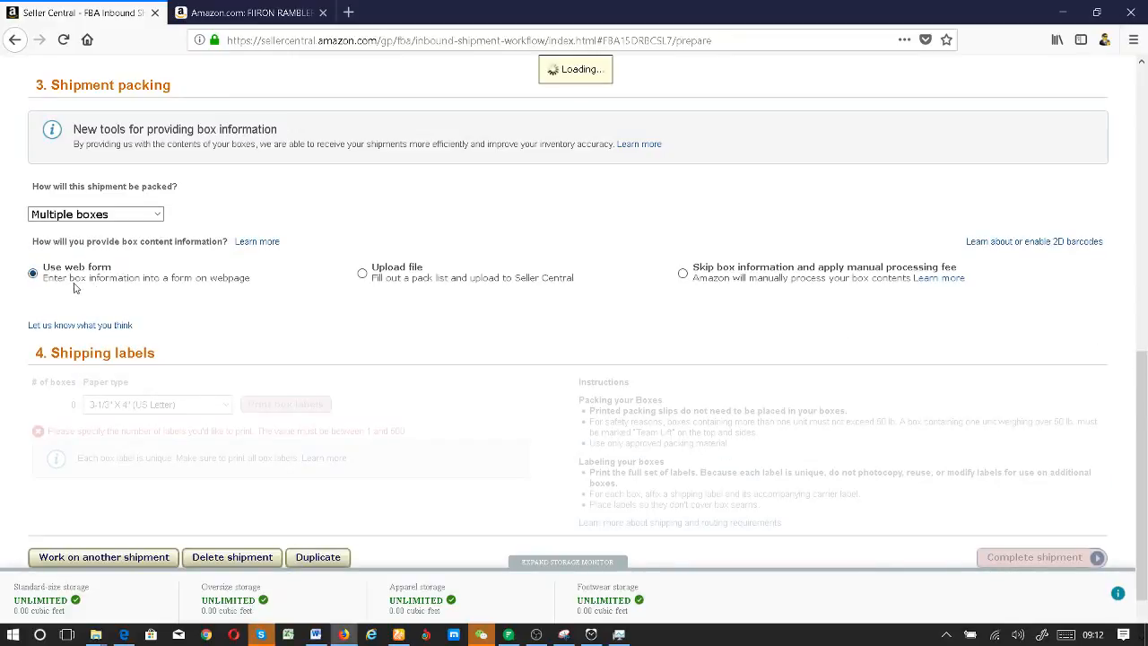
Step: Enter 25 units per box and 4 boxes for the tumbler in the box content web form
scroll(182, 295, "down", 2)
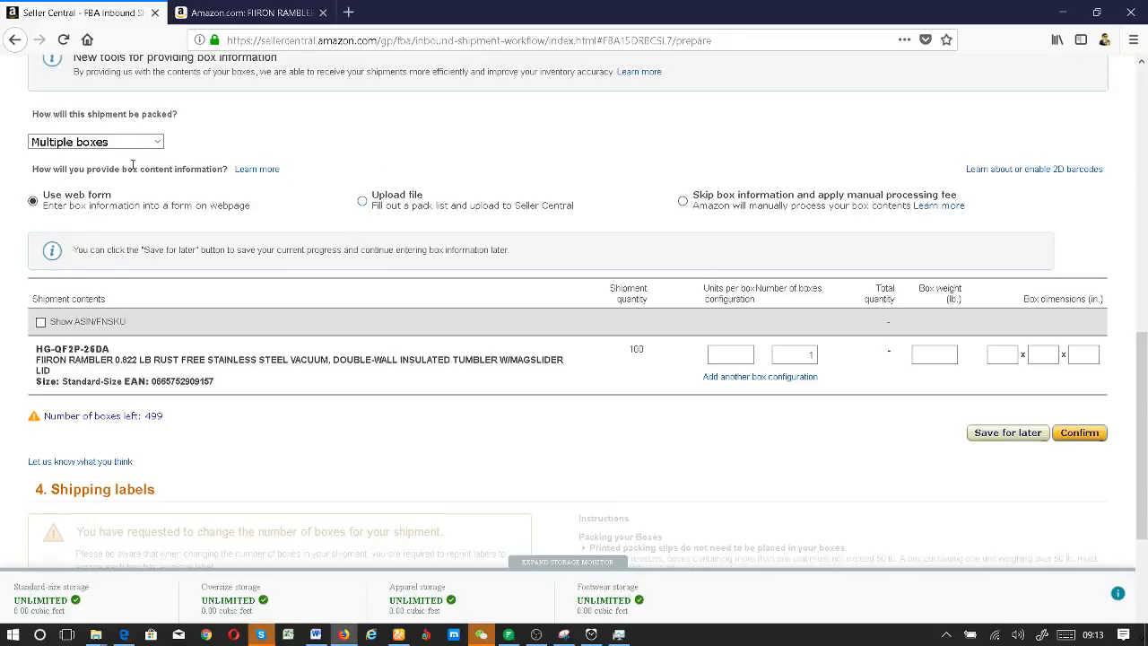
scroll(184, 211, "down", 3)
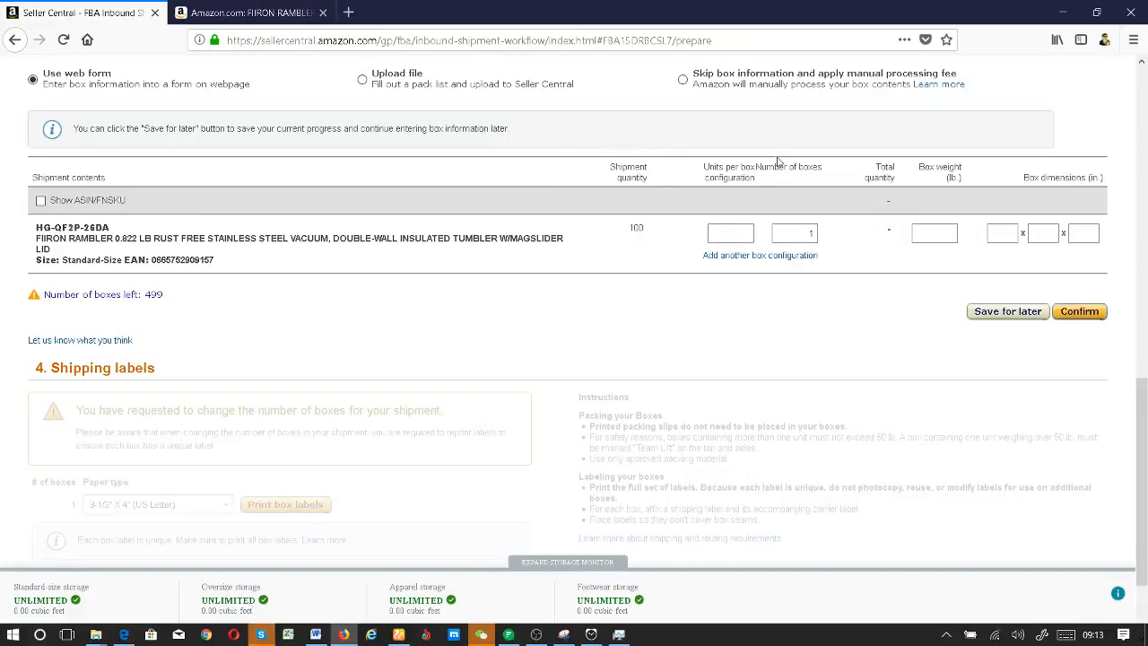
left_click(723, 231)
scroll(119, 296, "up", 2)
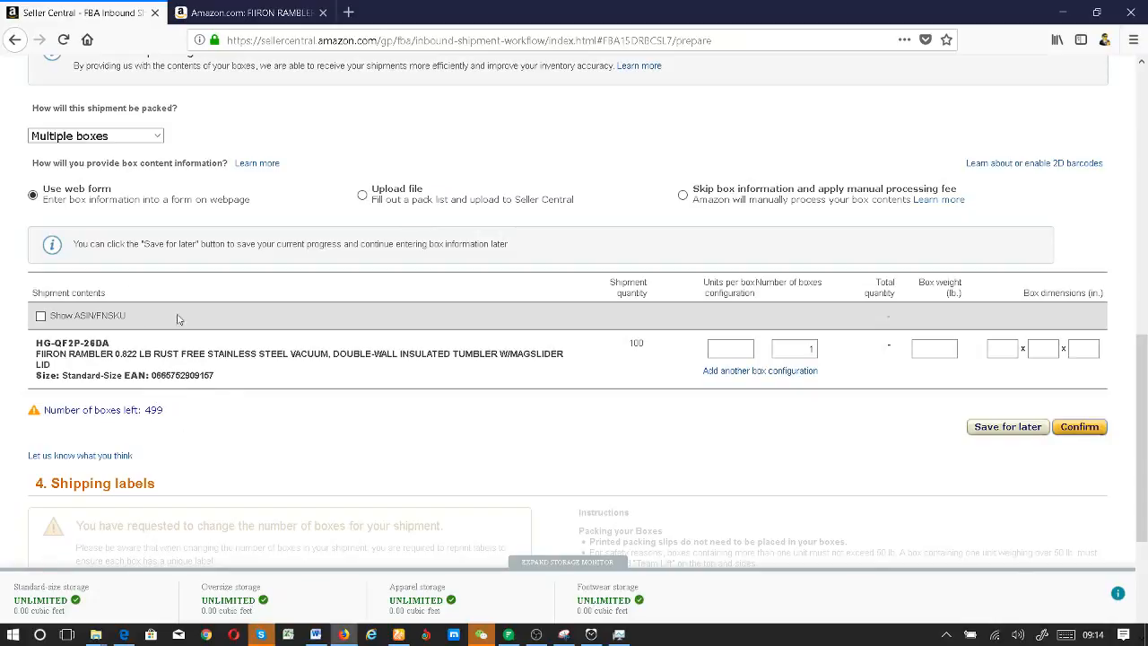
scroll(350, 351, "down", 2)
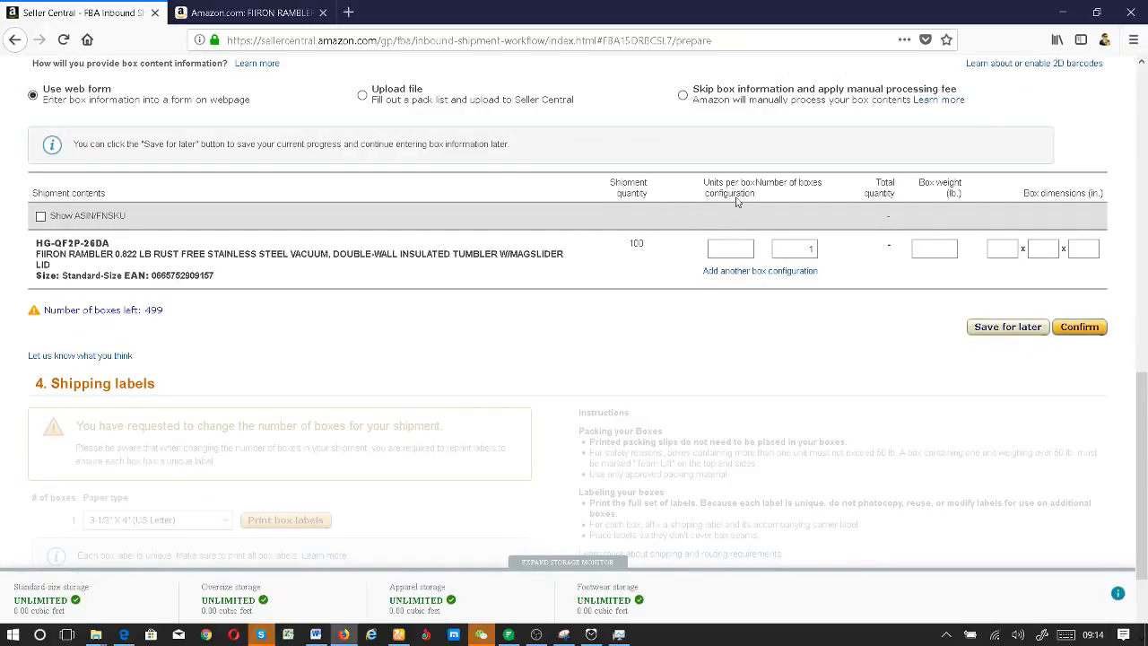
left_click(733, 248)
left_click(728, 247)
type("25")
left_click(799, 246)
left_click(850, 257)
Step: Switch to the Word document and look up the carton weight in the supplier's product details
left_click(934, 252)
left_click_drag(968, 183, 918, 186)
left_click(918, 188)
key("alt+Tab")
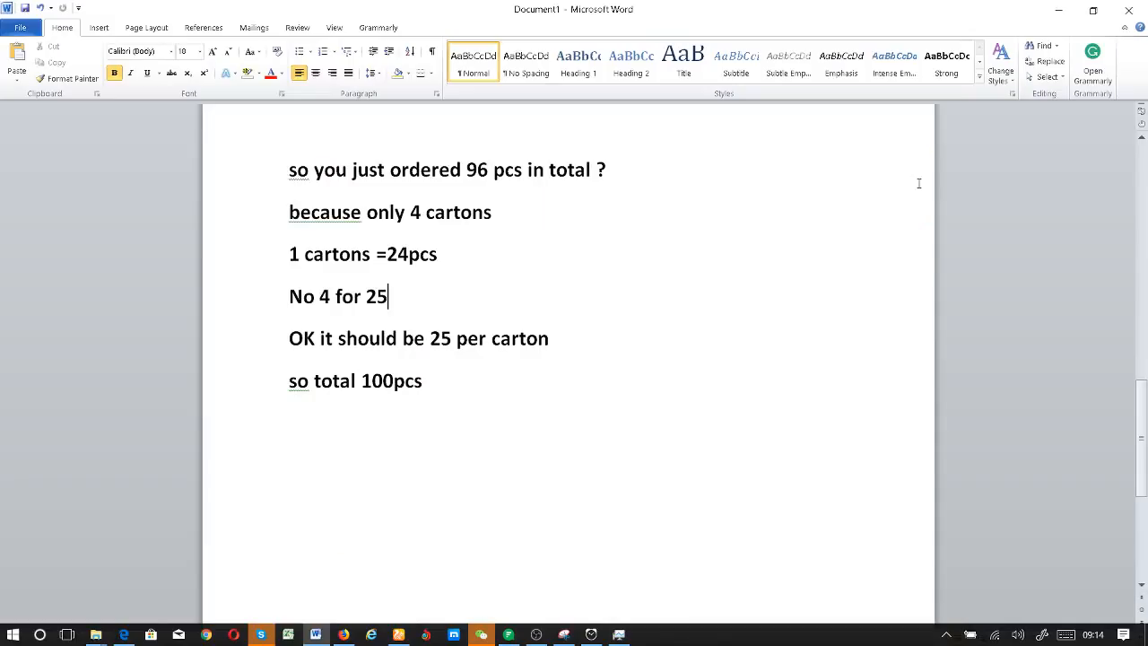
scroll(514, 266, "up", 10)
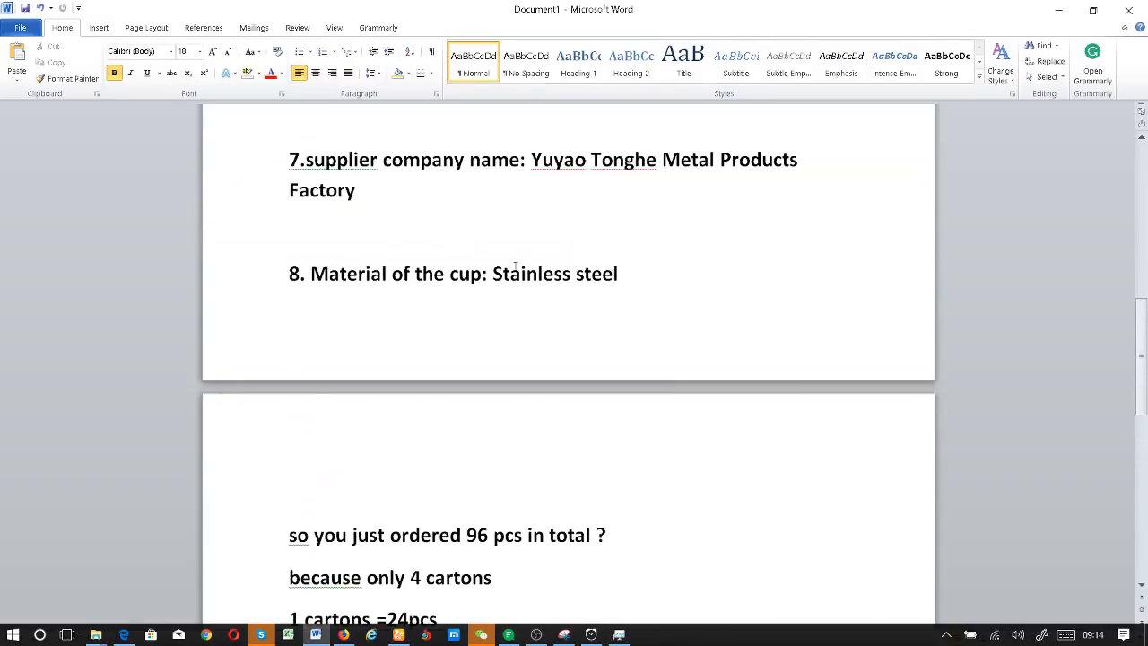
scroll(515, 266, "up", 7)
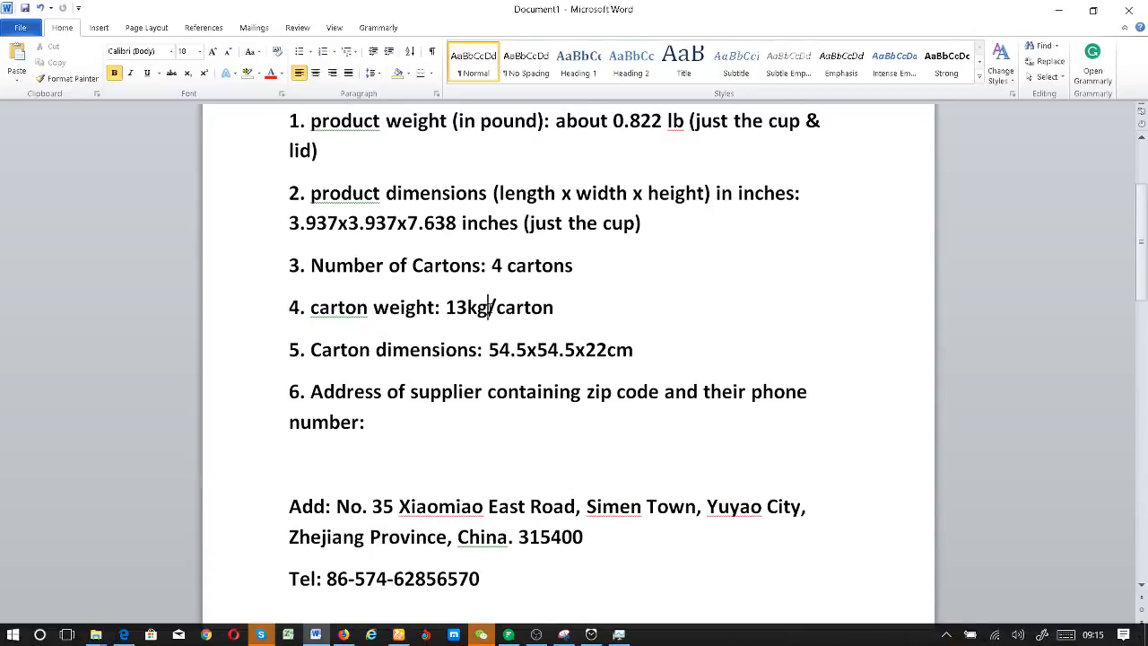
left_click_drag(488, 307, 446, 310)
Step: Switch back to Firefox and search for "13kg to lb" in a new tab
key("alt+Tab")
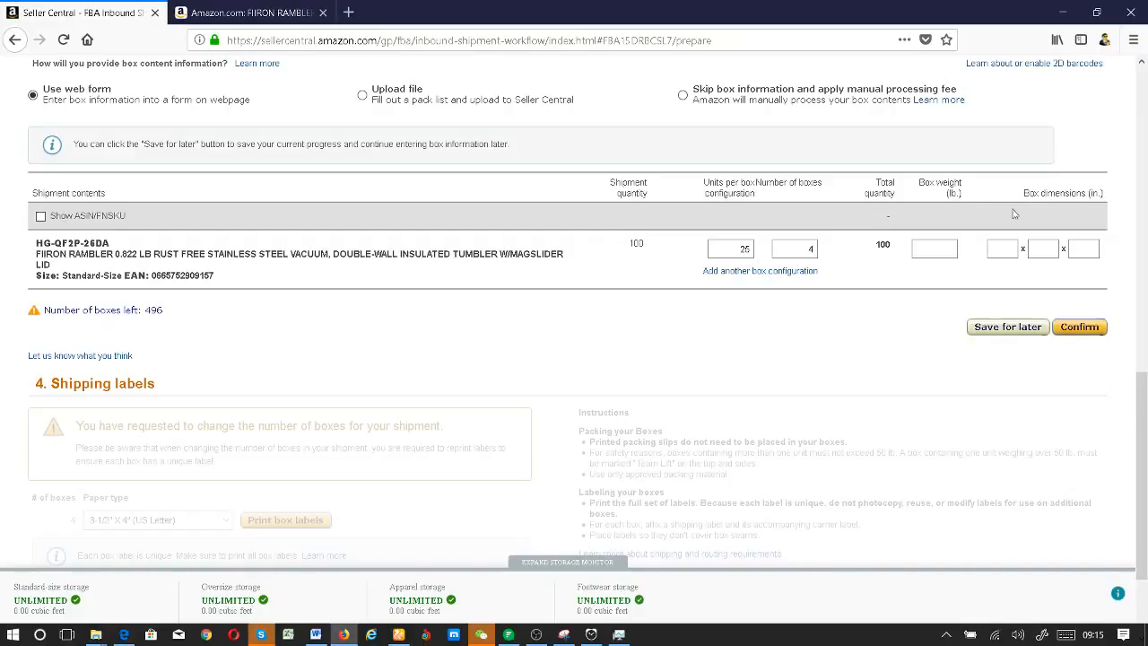
left_click(349, 12)
type("13kg")
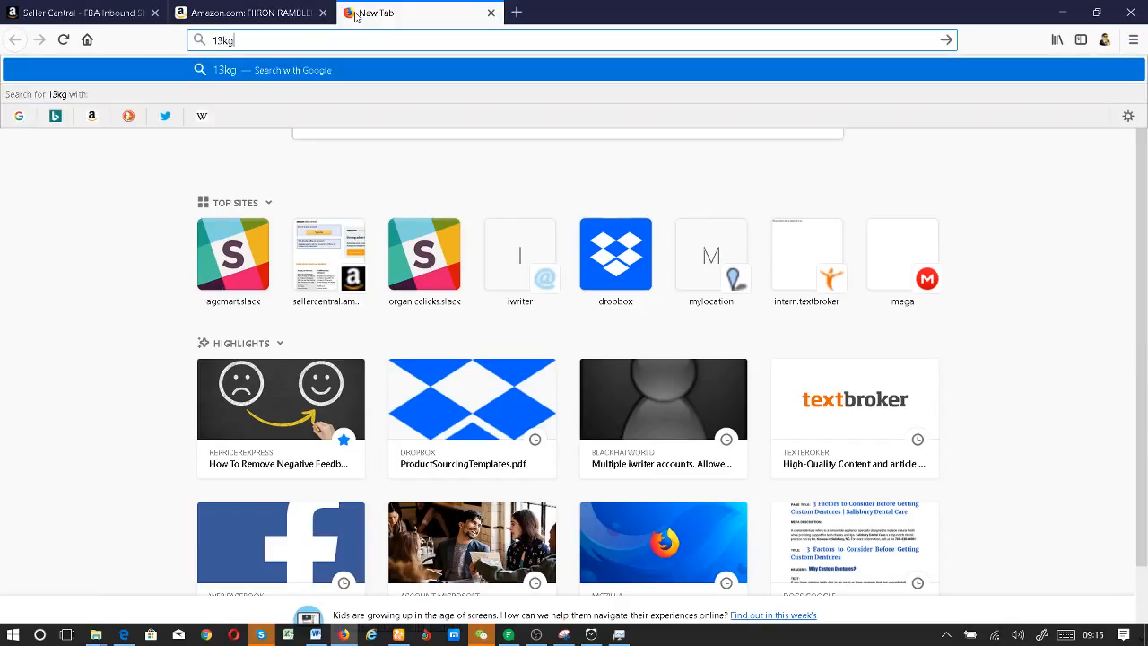
type(" to")
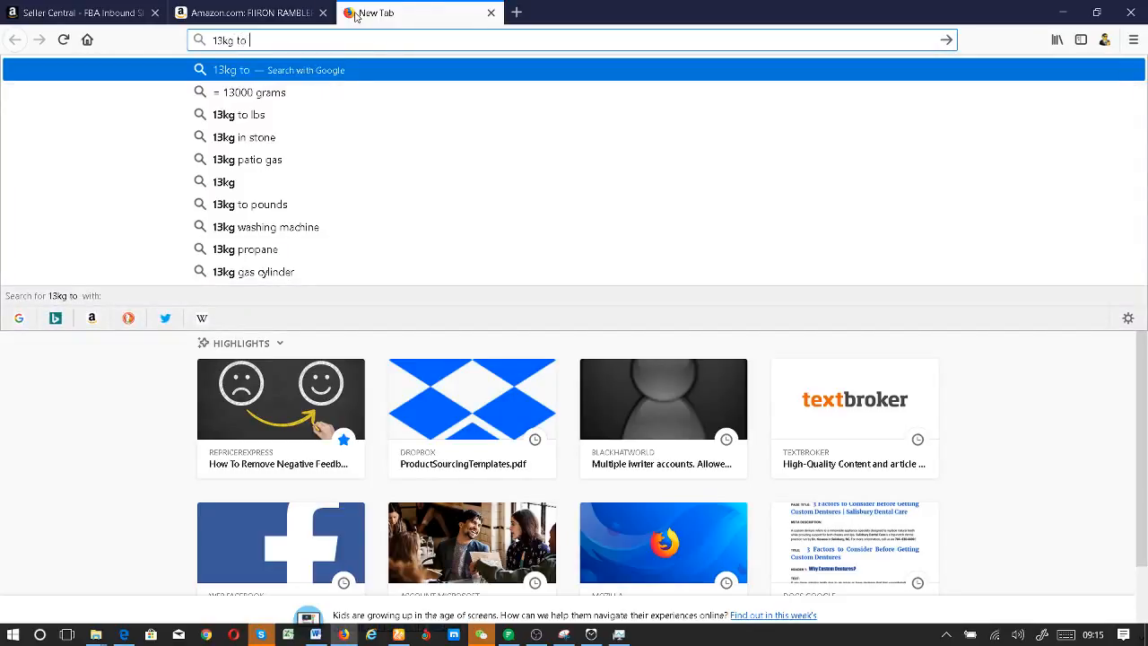
type(" lb")
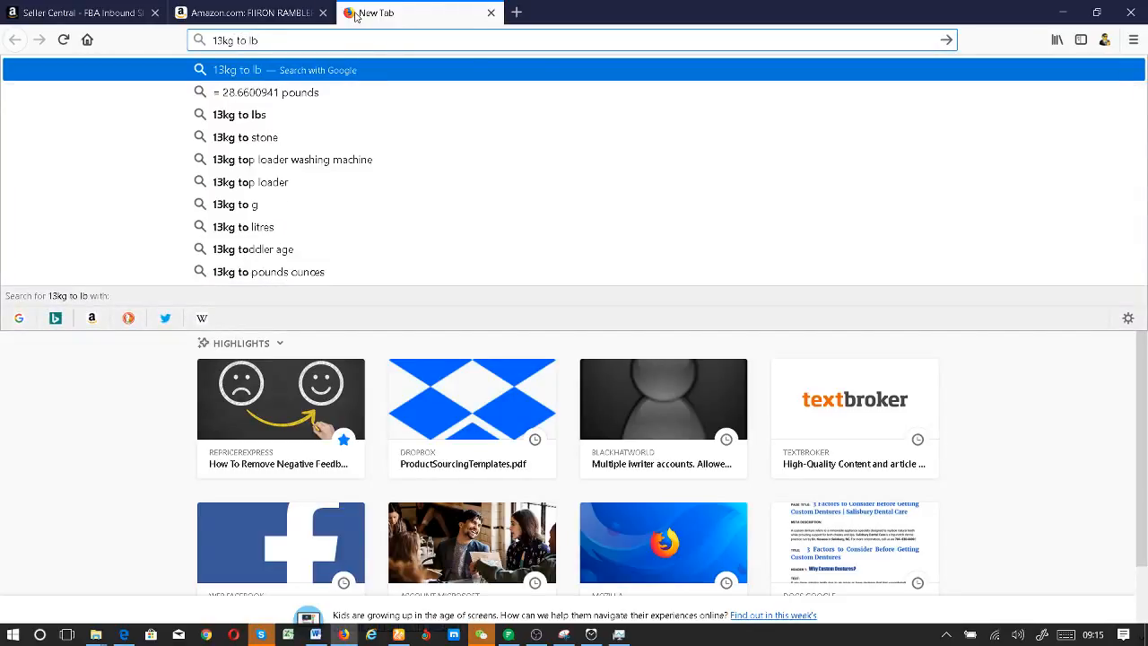
key("Return")
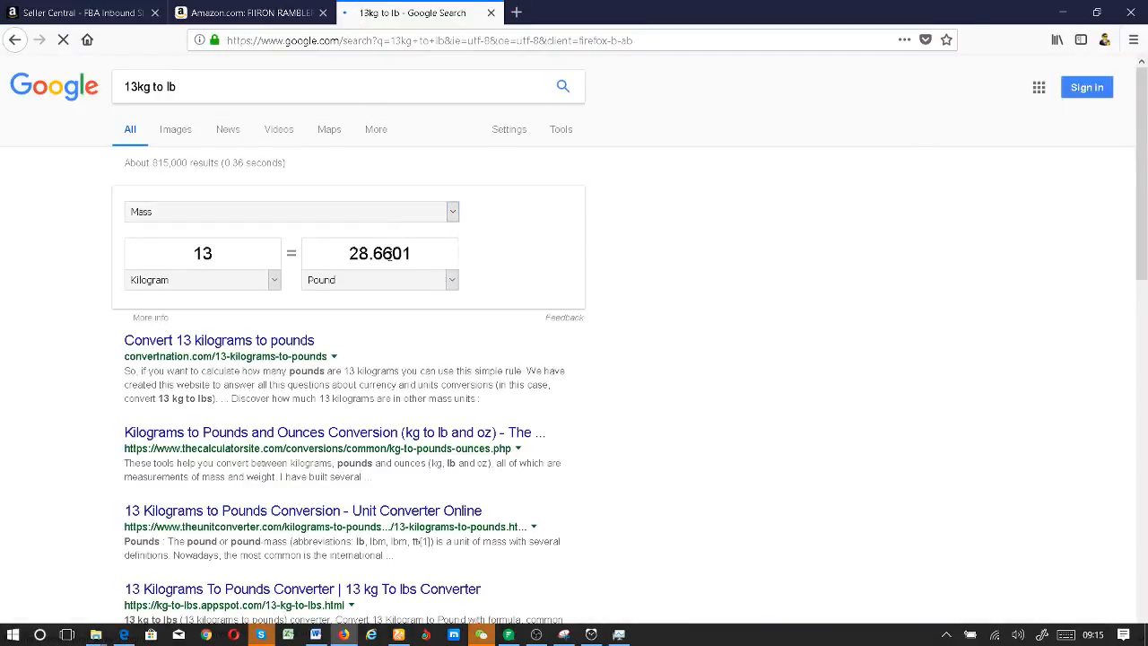
Step: Copy the converted weight in pounds and return to the Seller Central shipment page
double_click(393, 254)
key("ctrl+c")
key("BackSpace")
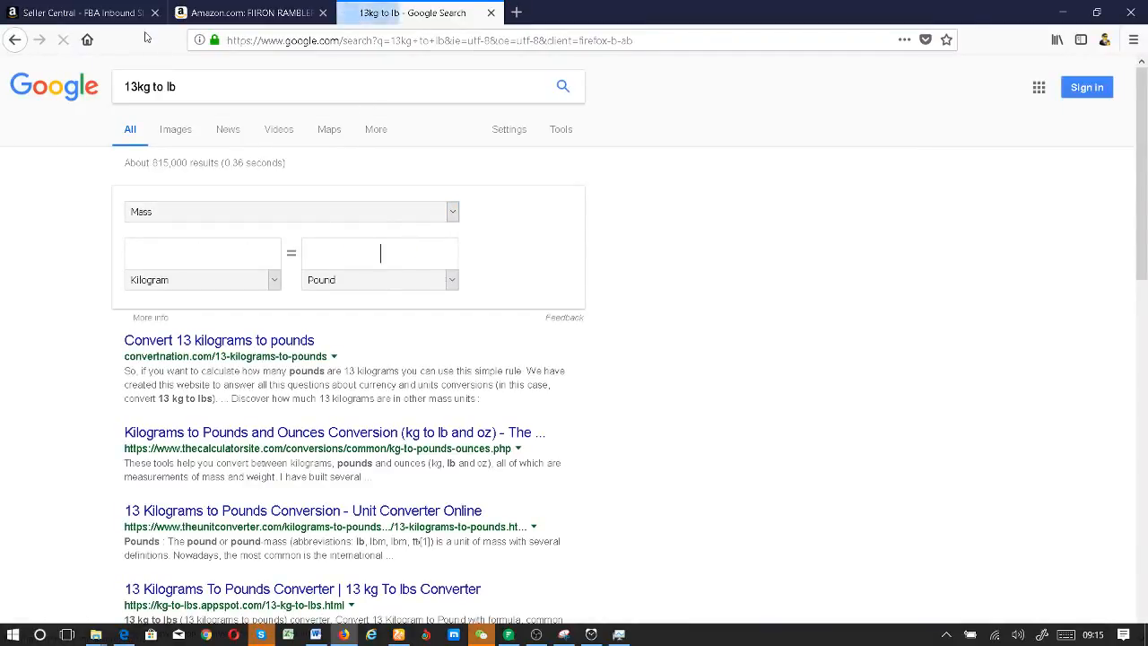
left_click(105, 13)
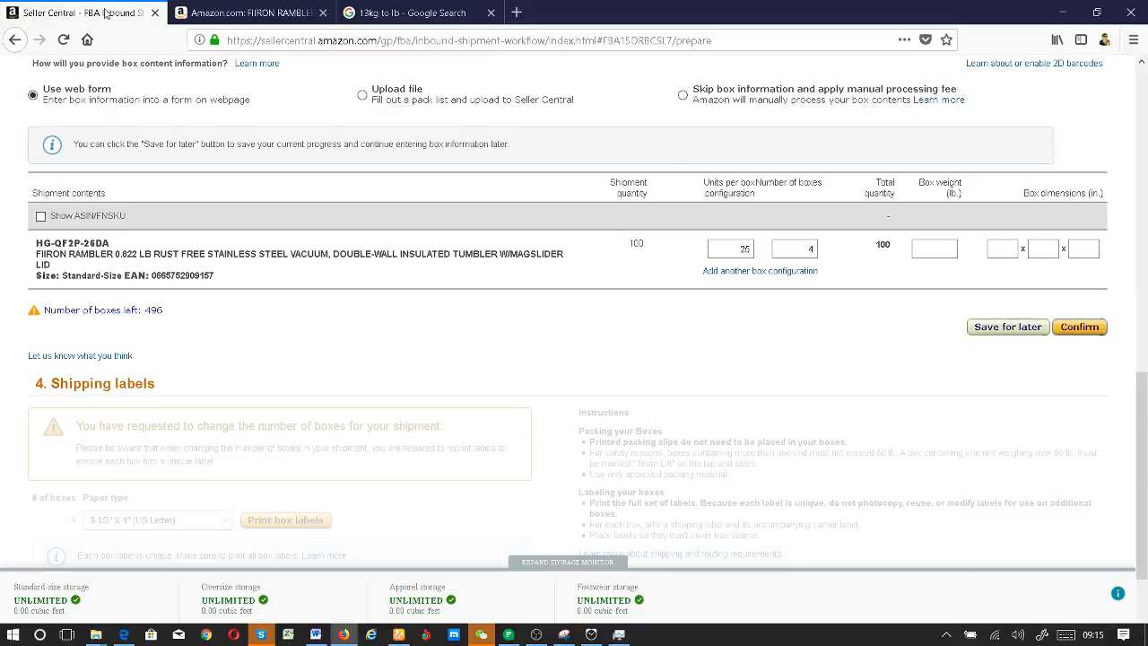
Step: Set the tumbler's box weight to 28.66 lb, checking the figure against the kilogram-to-pound conversion
left_click(941, 252)
left_click(418, 12)
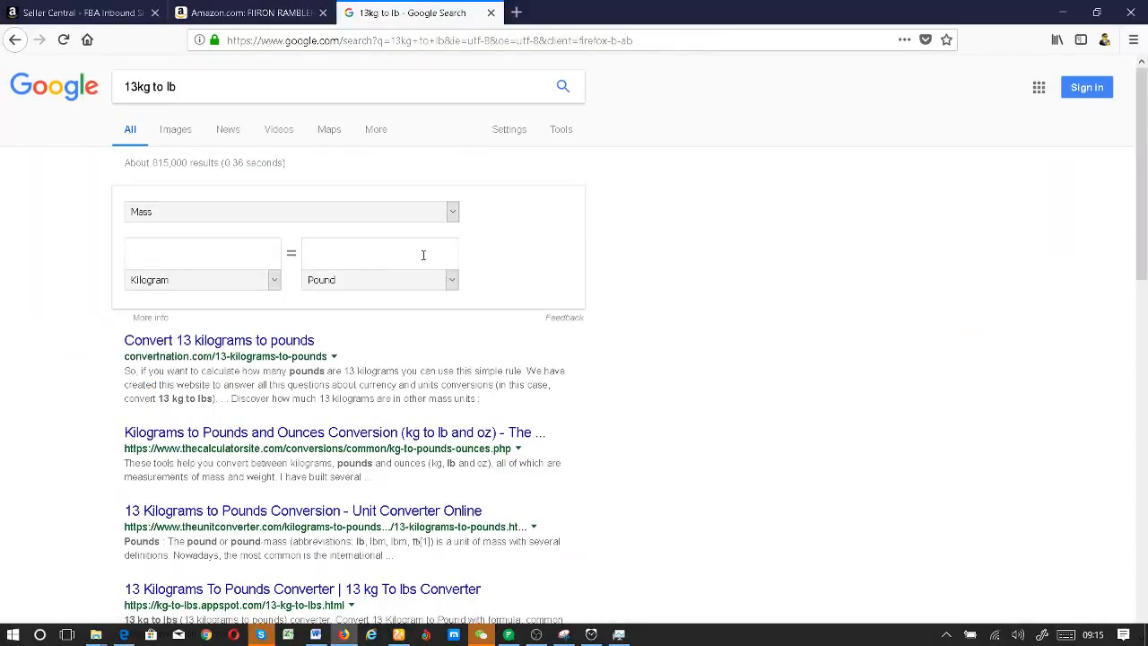
key("ctrl+v")
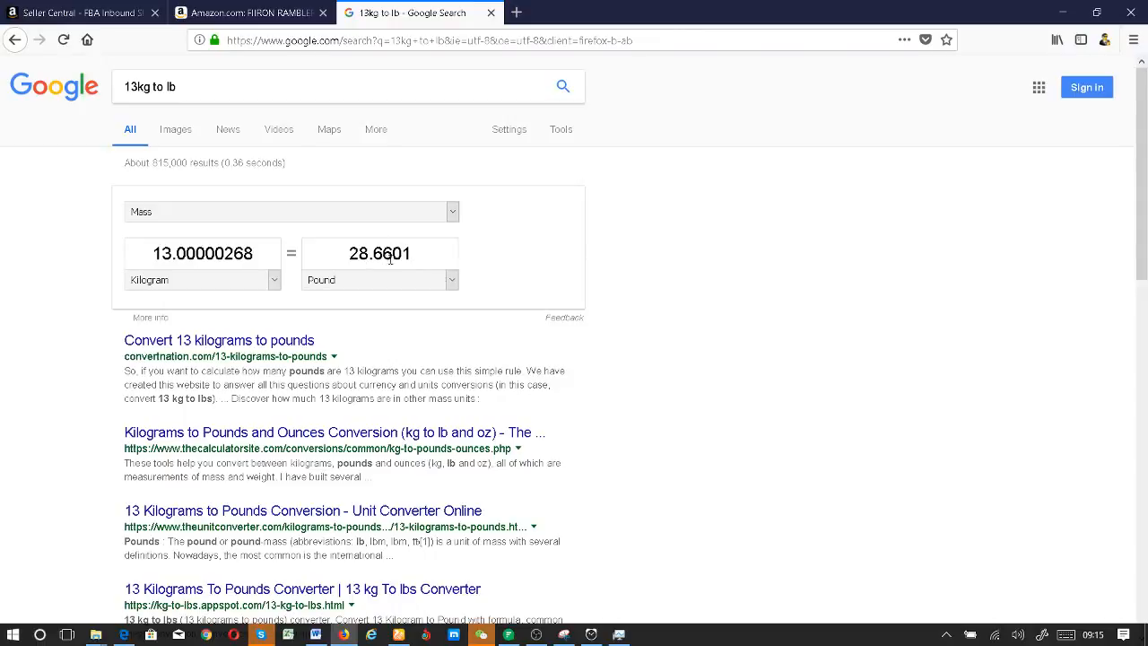
left_click(141, 16)
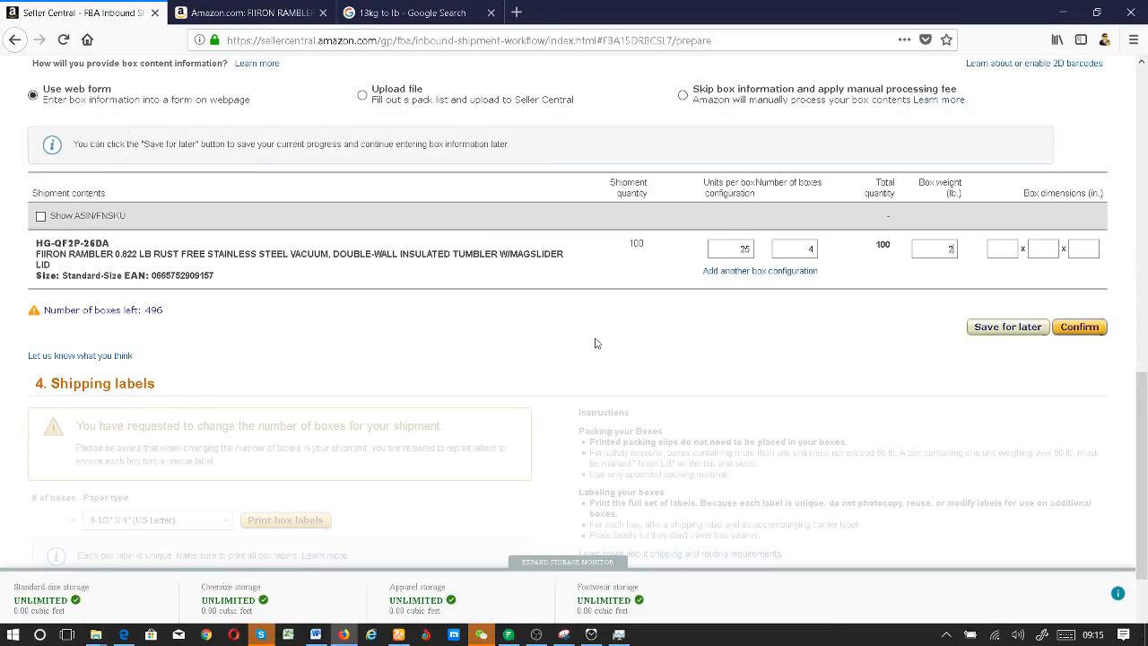
type(".66")
left_click(399, 17)
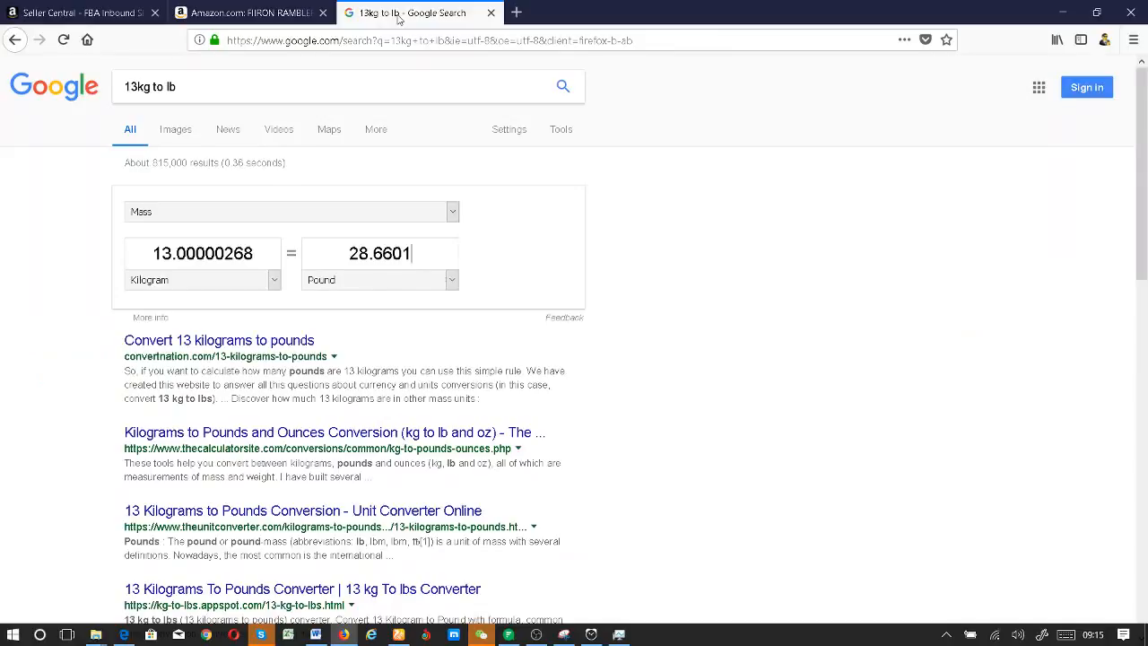
left_click(72, 16)
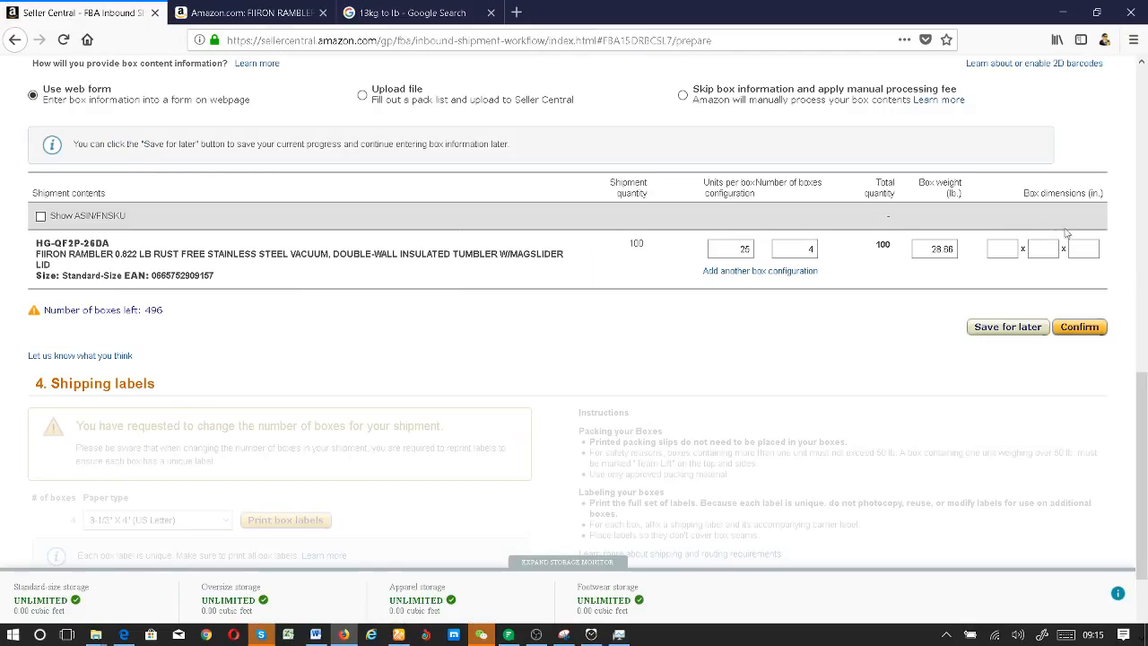
Step: Switch to the Word document and look up the carton dimensions in the supplier's product details
left_click(429, 18)
left_click(238, 17)
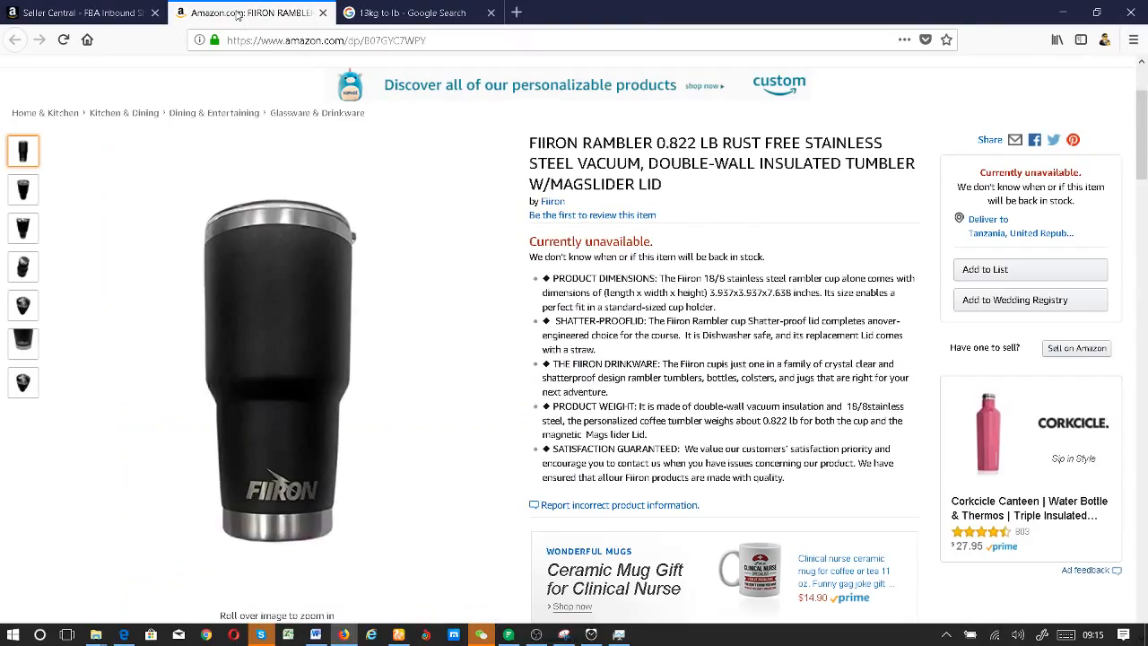
left_click(68, 18)
key("alt+Tab")
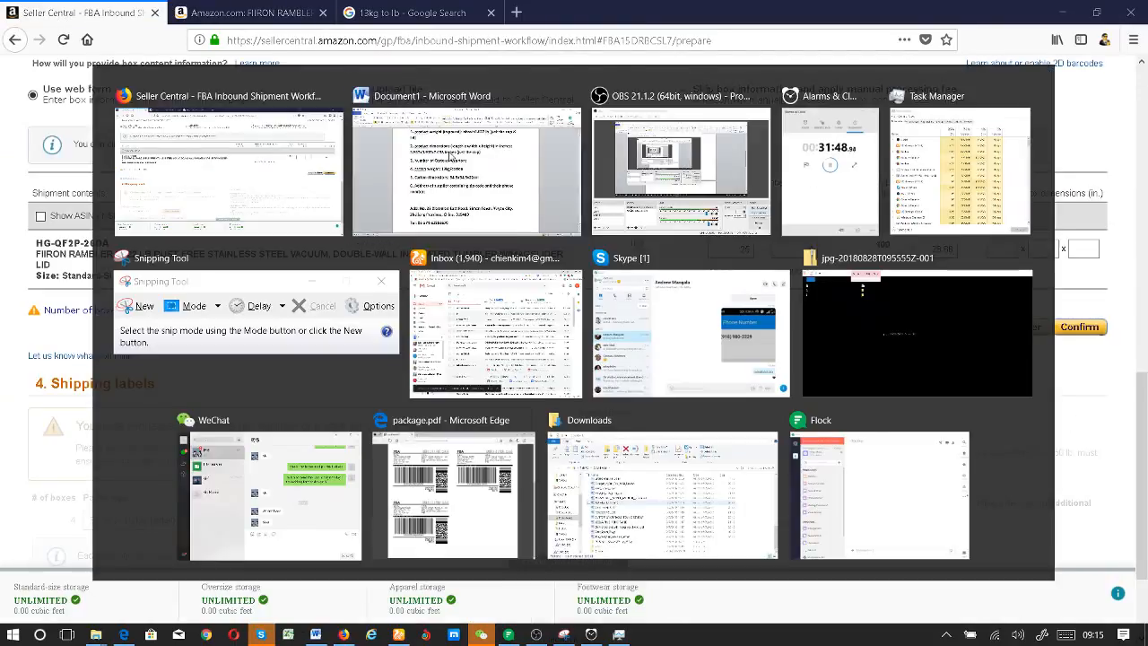
left_click(426, 266)
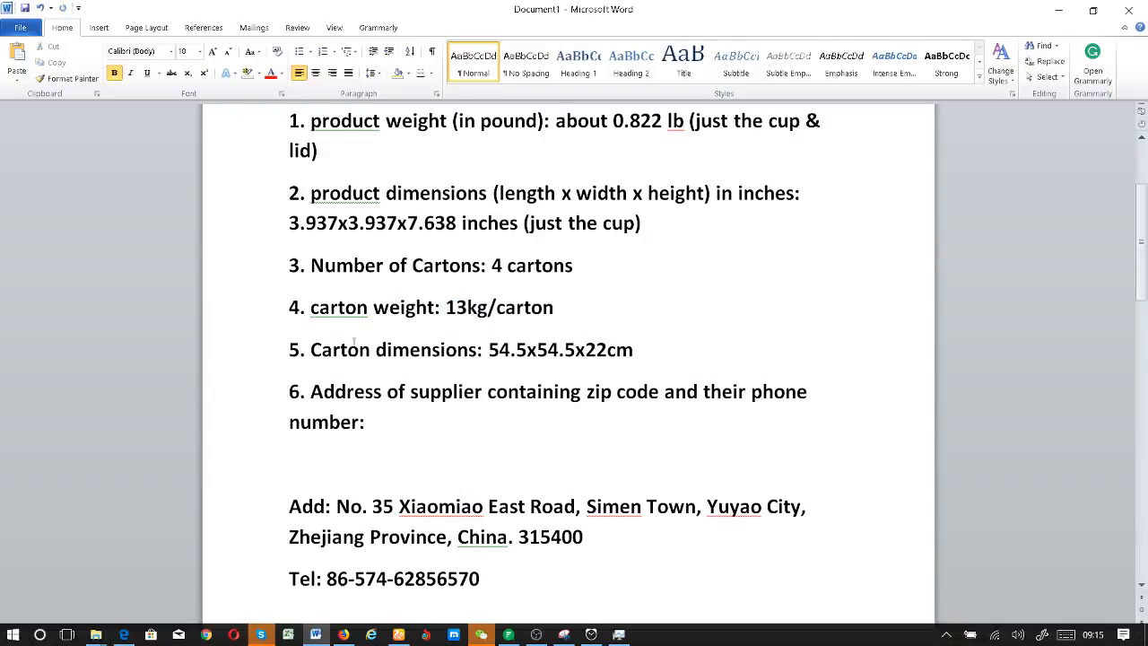
left_click_drag(331, 348, 507, 308)
left_click(506, 307)
left_click_drag(558, 350, 491, 355)
left_click(491, 356)
Step: Switch back to Firefox and search for "cm to inches" in place of the weight conversion
key("alt+Tab")
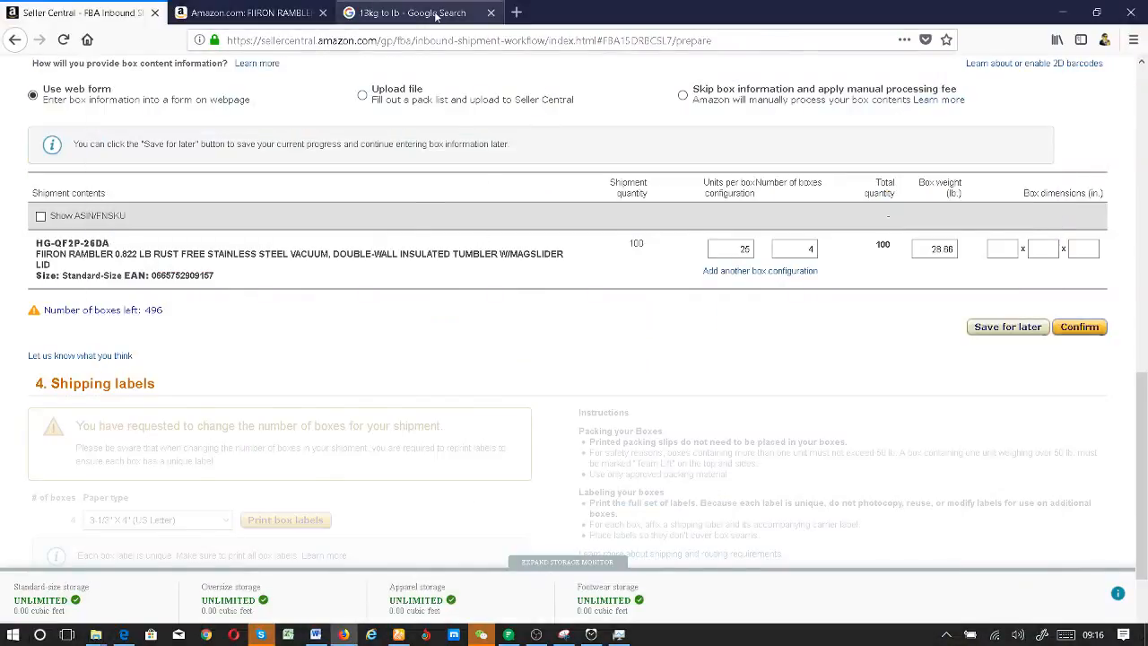
left_click(436, 16)
left_click(432, 41)
type("cm")
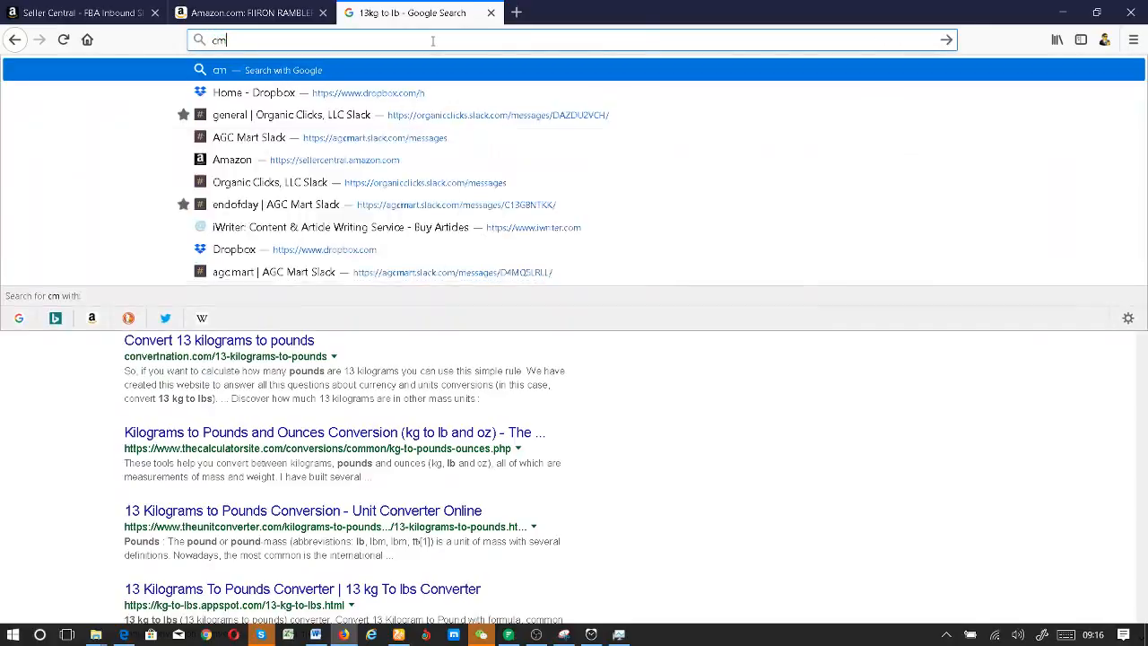
type(" to")
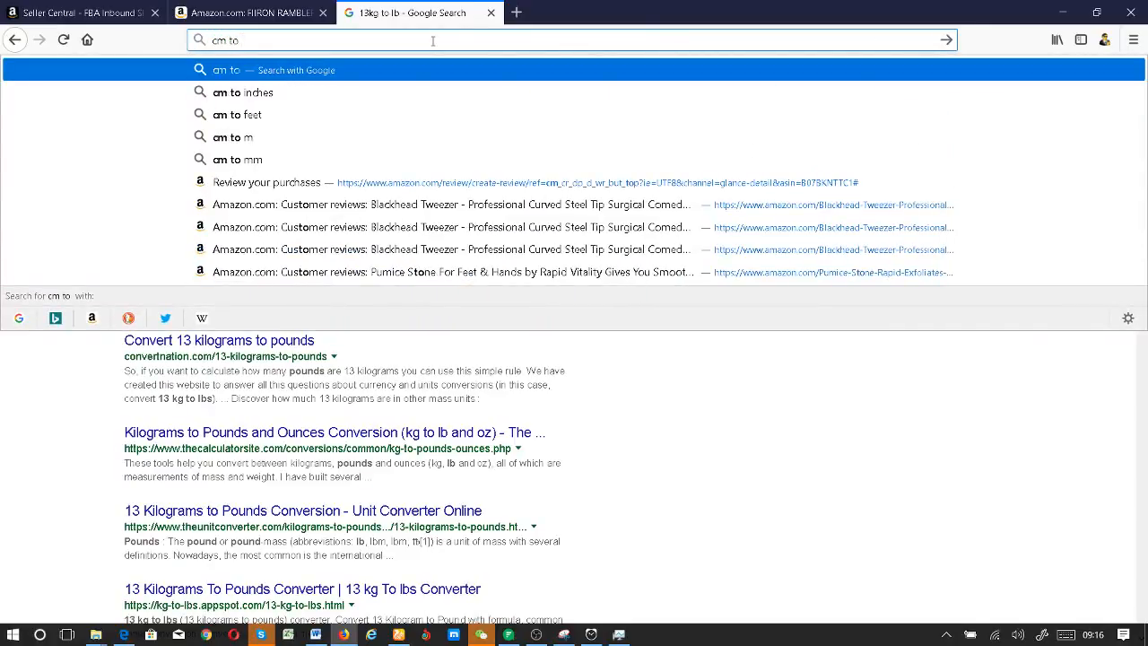
key("Down")
key("Return")
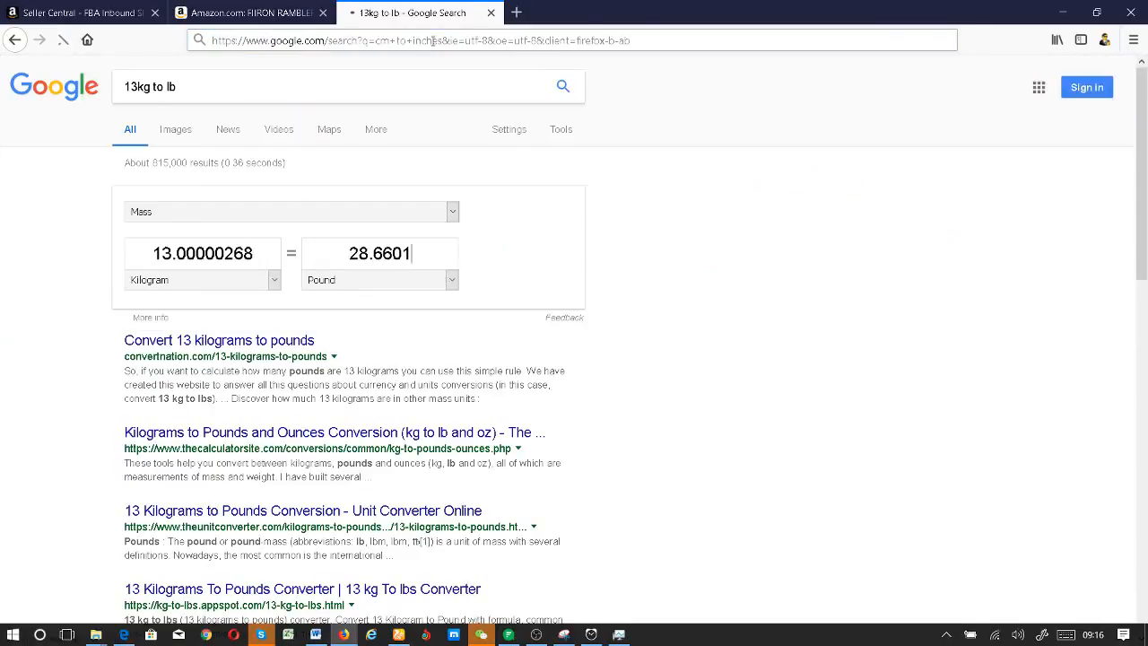
Step: Recheck the carton dimensions in the Word document and convert 54.5 cm to inches in the Google converter
left_click(226, 241)
double_click(226, 241)
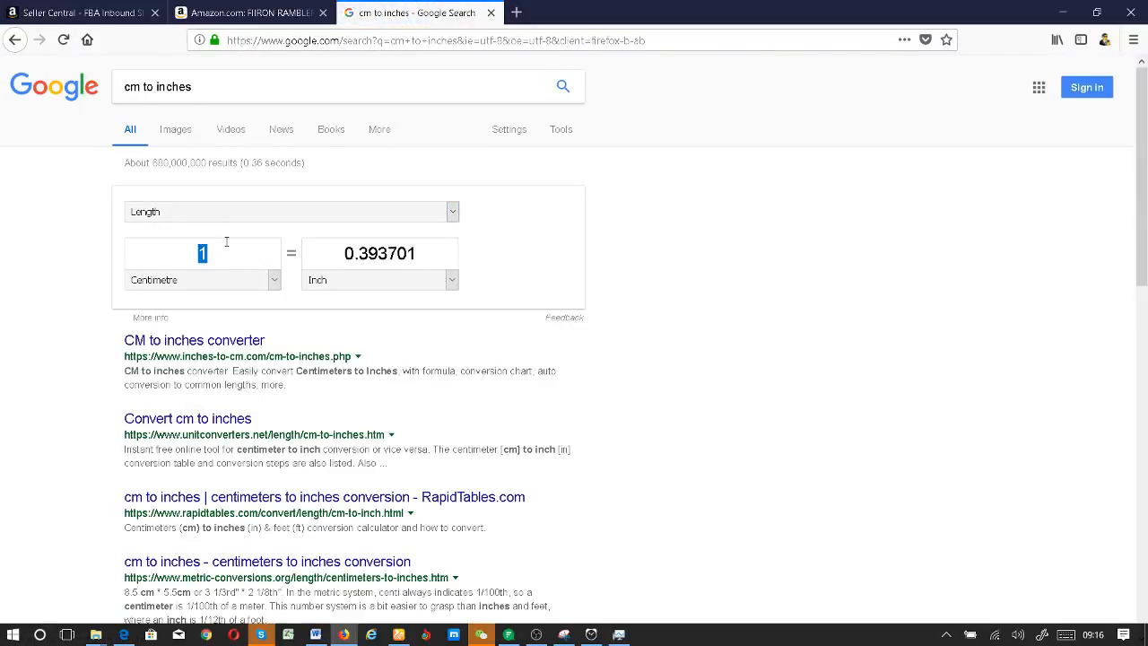
left_click(93, 16)
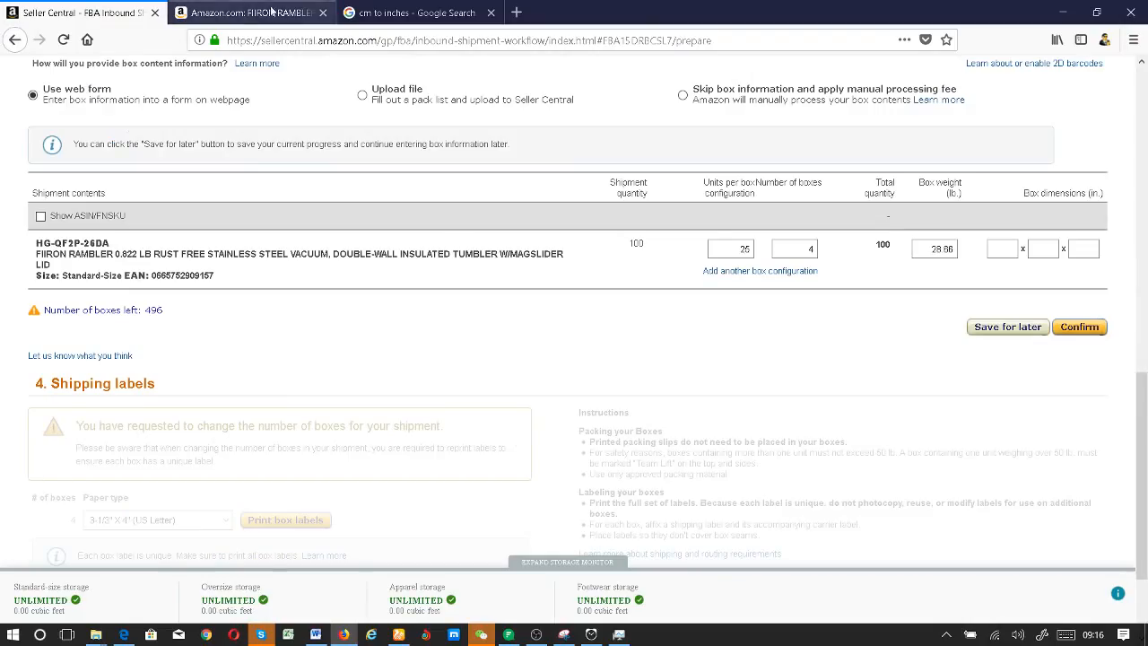
left_click(406, 17)
key("alt+Tab")
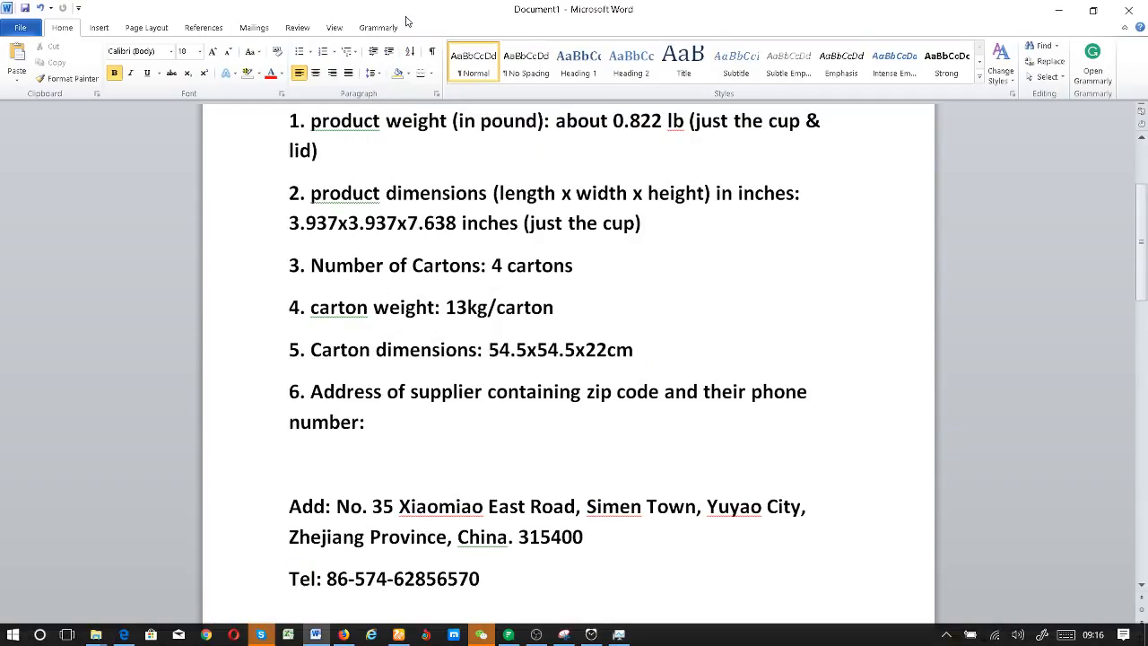
key("alt+Tab")
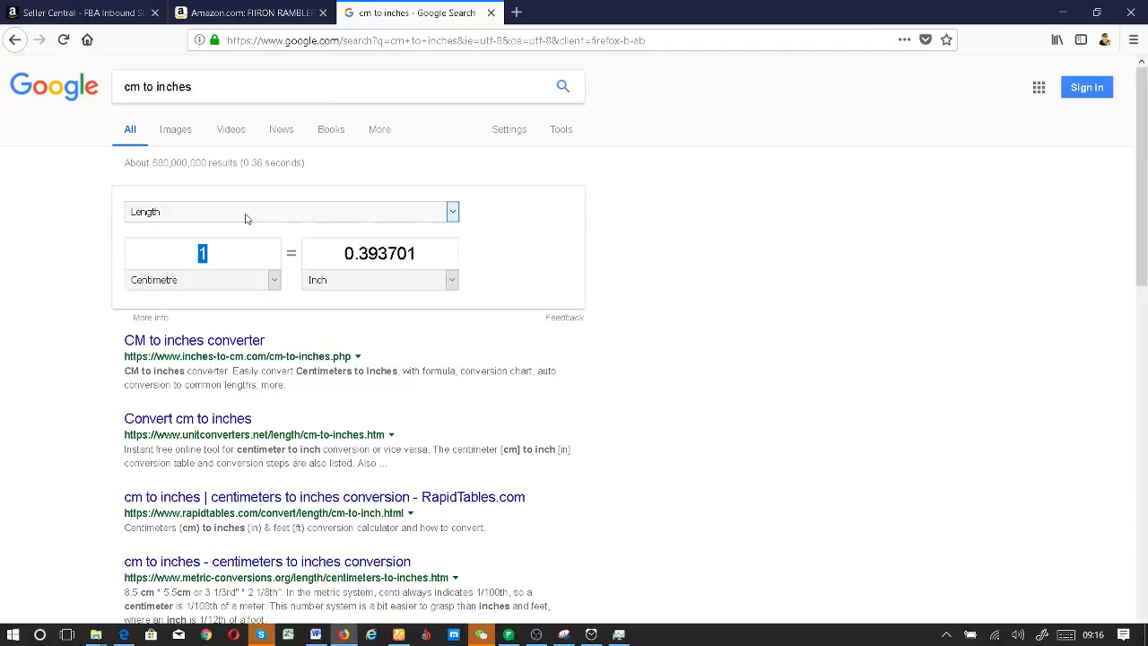
type("54.5")
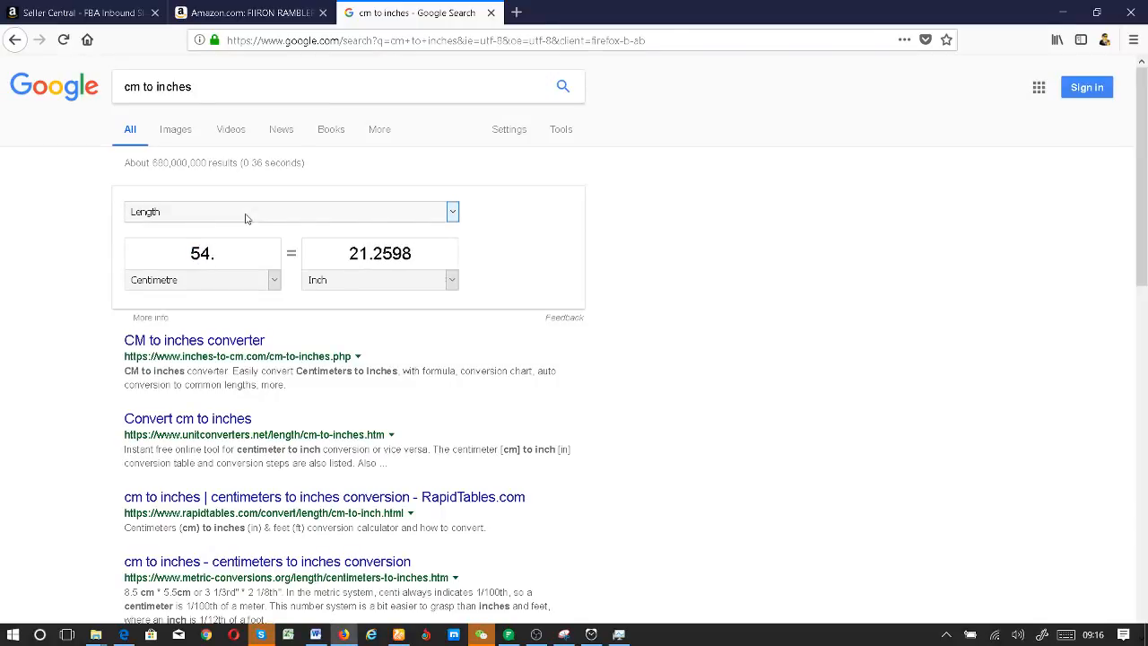
left_click(394, 257)
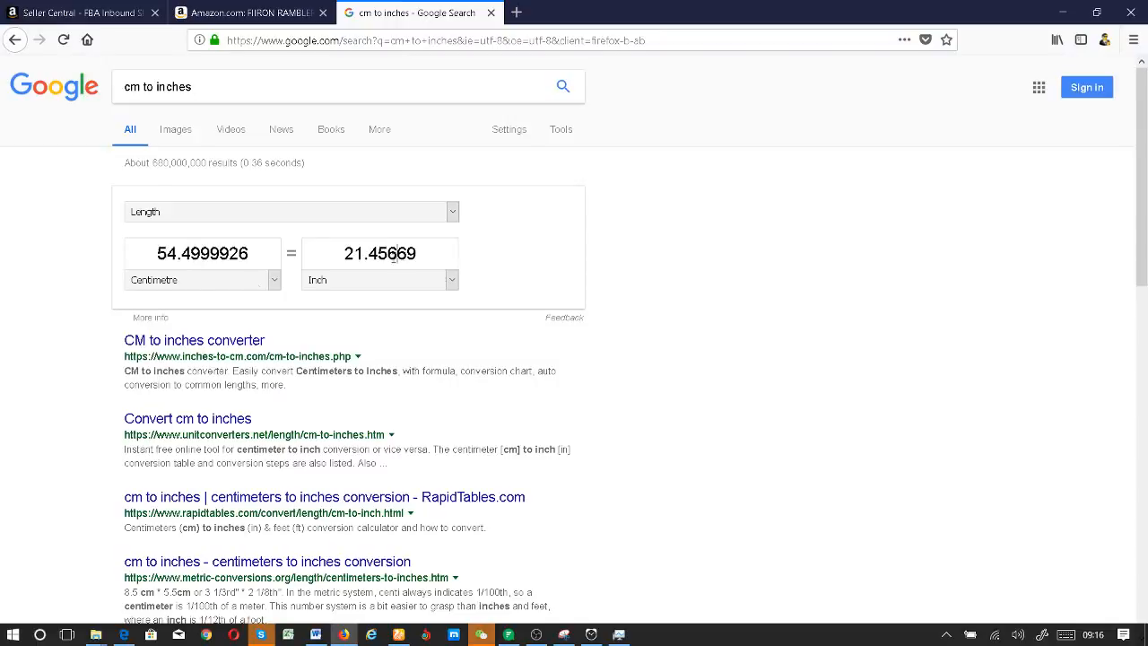
double_click(194, 257)
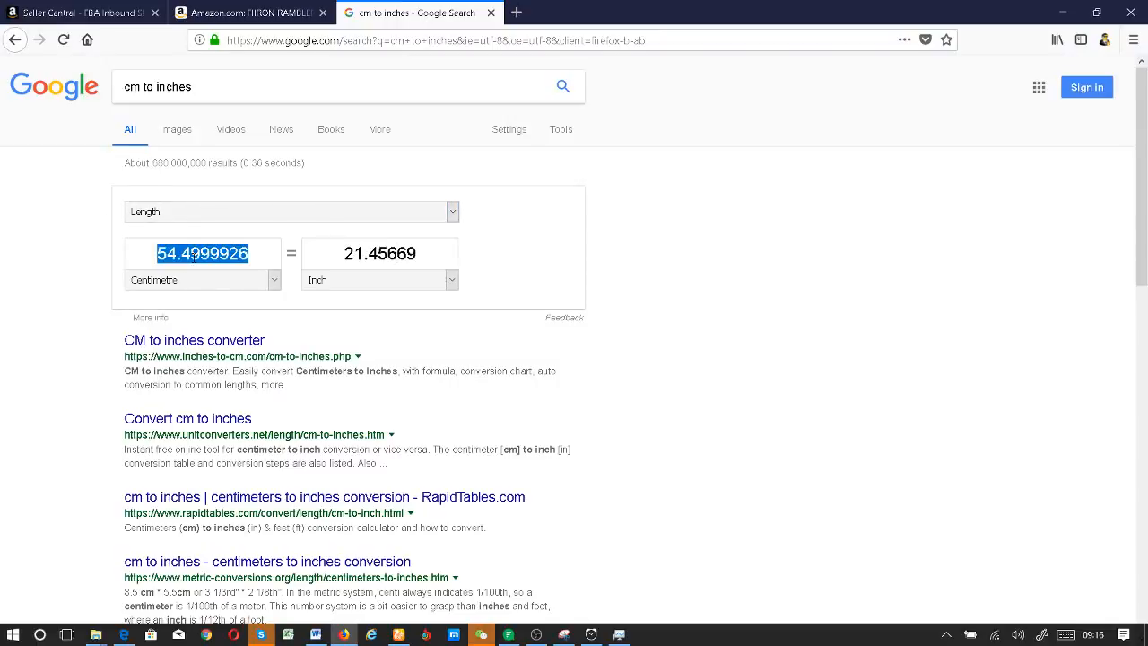
type("54.5")
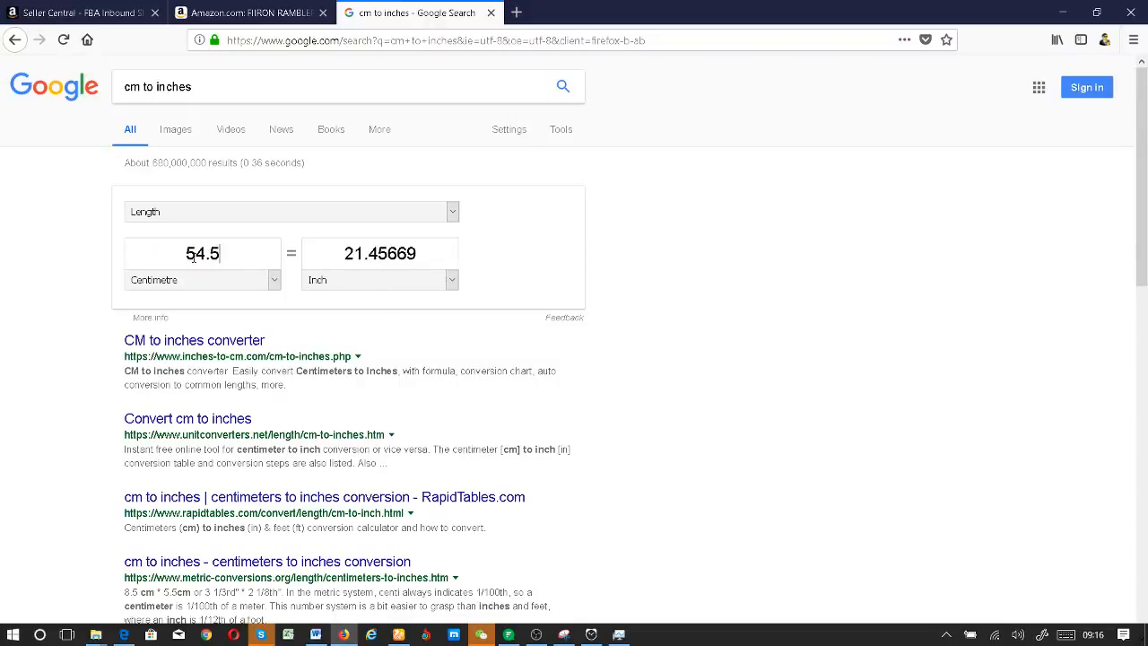
Step: Return to the Seller Central shipment page and set the first box dimension to 21.4 inches
left_click(56, 13)
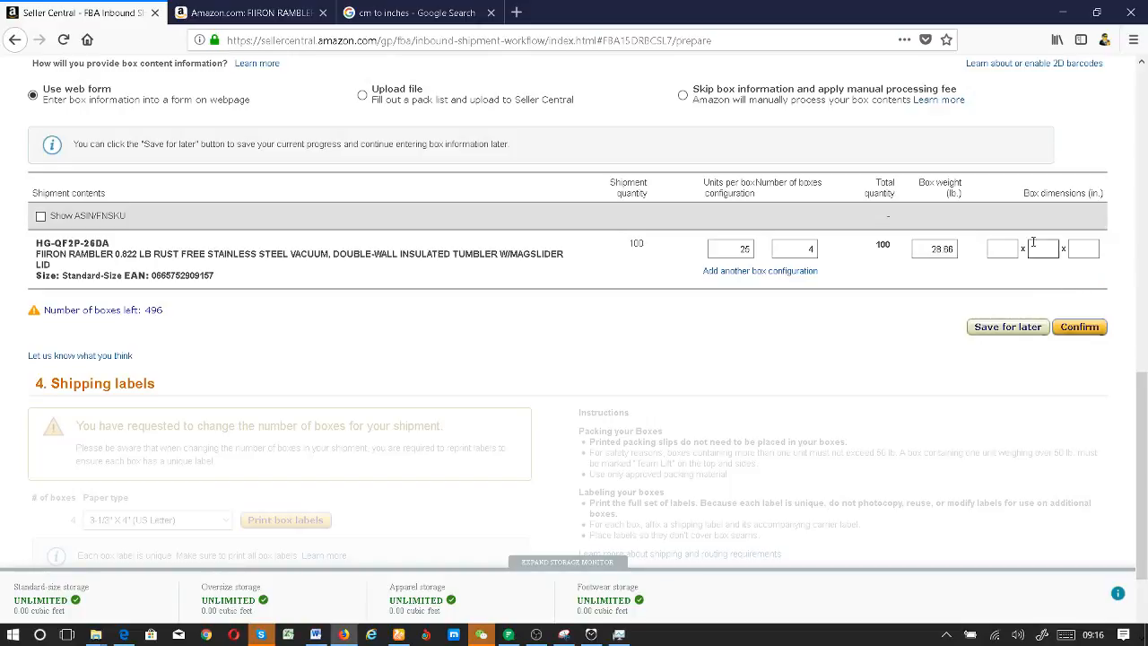
left_click(1002, 247)
type("21.4")
key("BackSpace")
type("4")
key("BackSpace")
key("BackSpace")
type(".4")
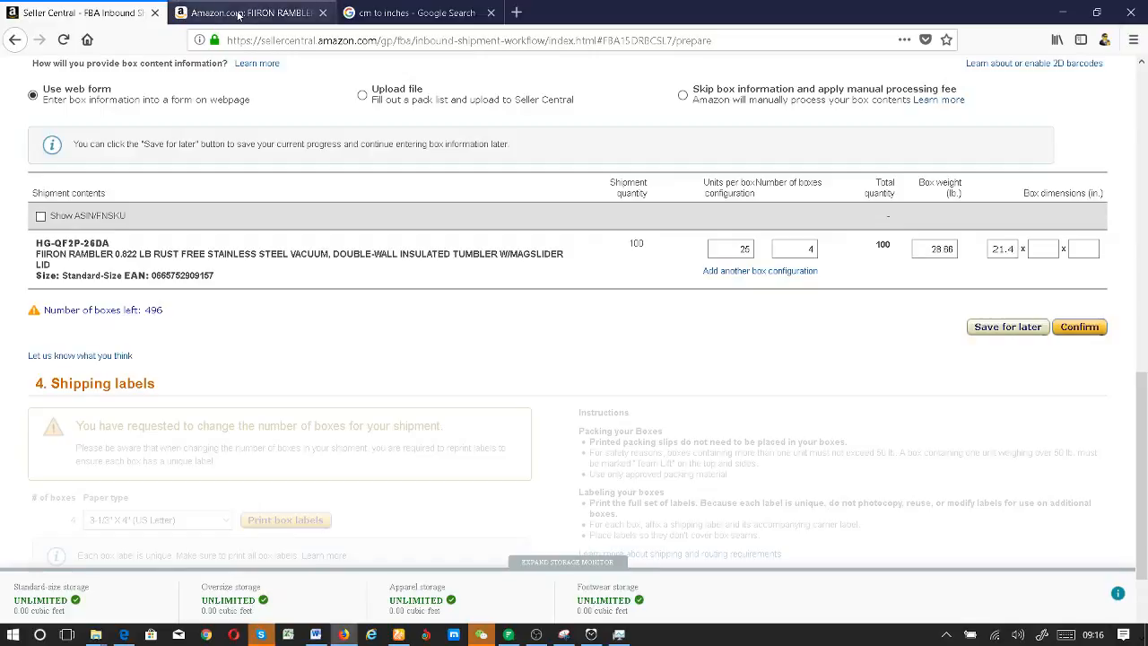
Step: Compare the second carton dimension in Word with the conversion and set the second box dimension to 21.4 inches
key("alt+Tab")
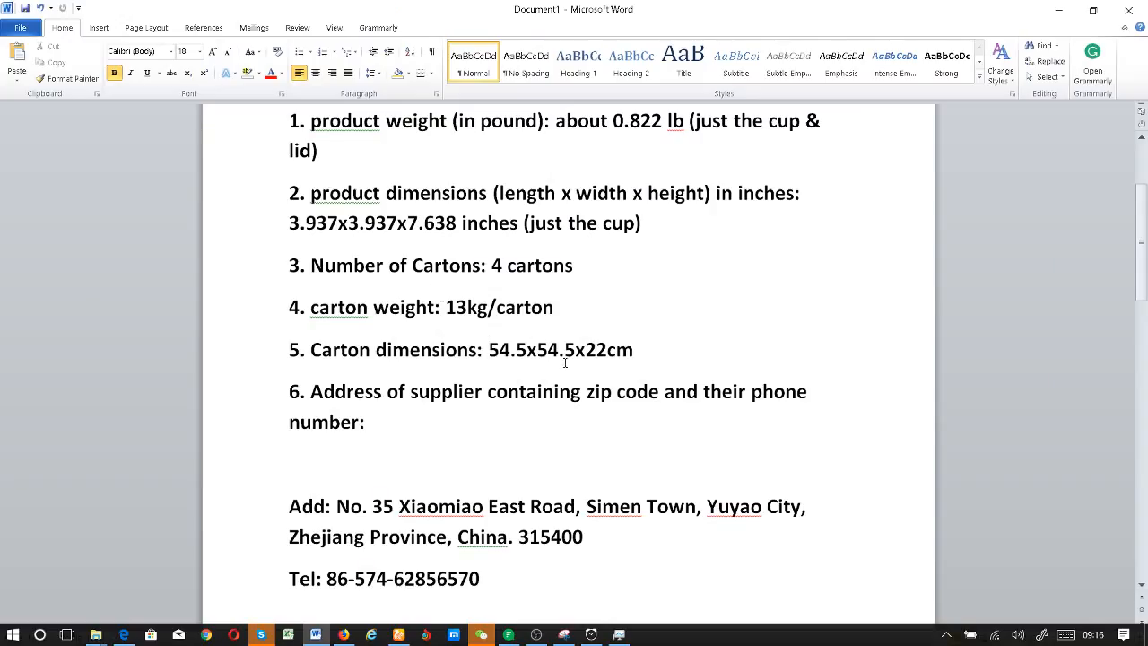
key("alt+Tab")
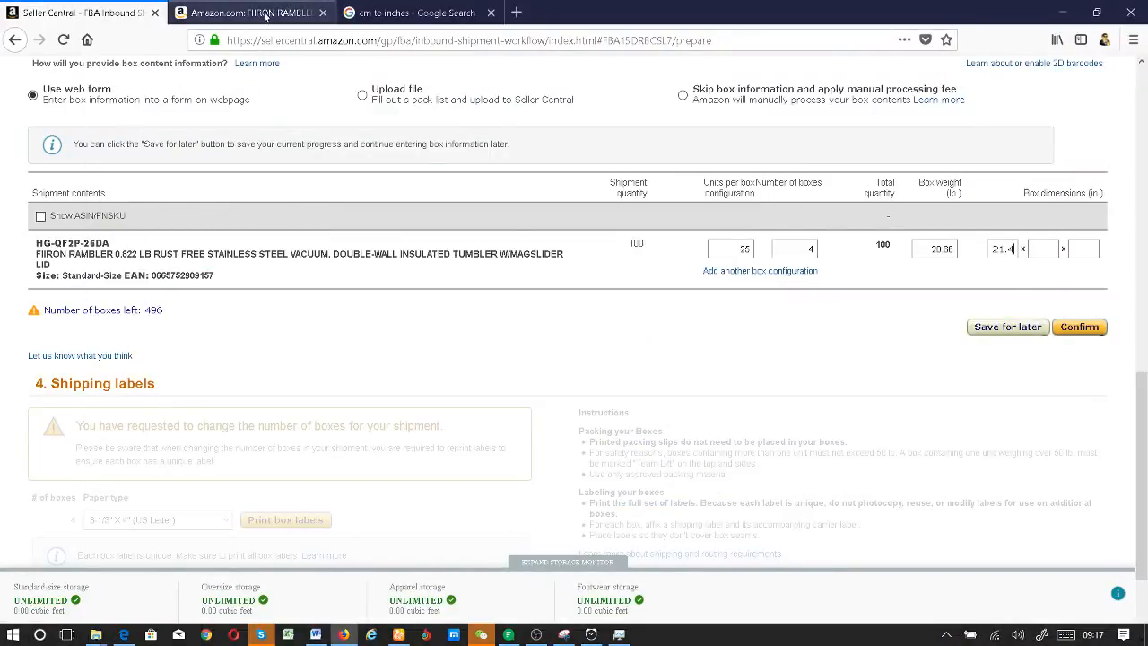
left_click(413, 12)
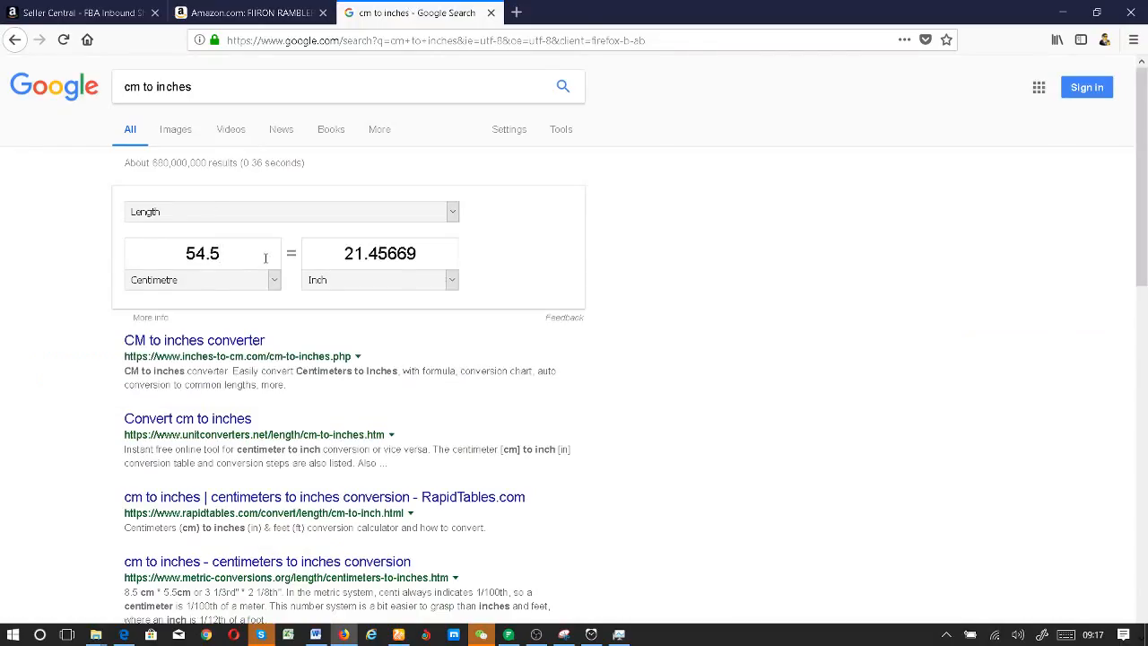
key("alt+Tab")
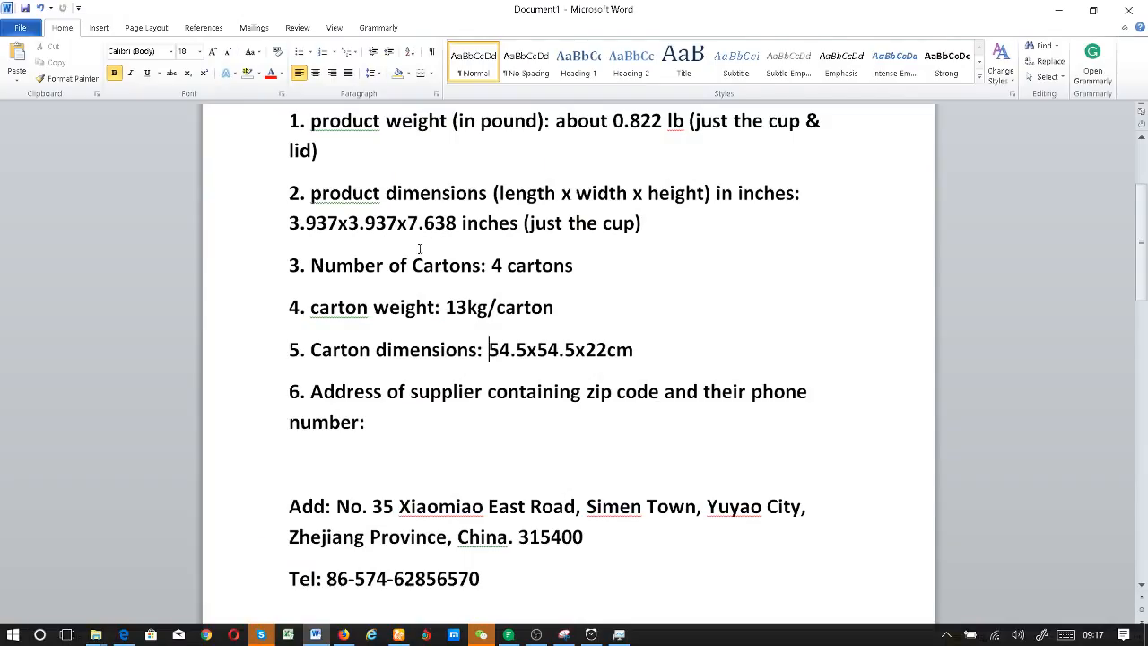
key("alt+Tab")
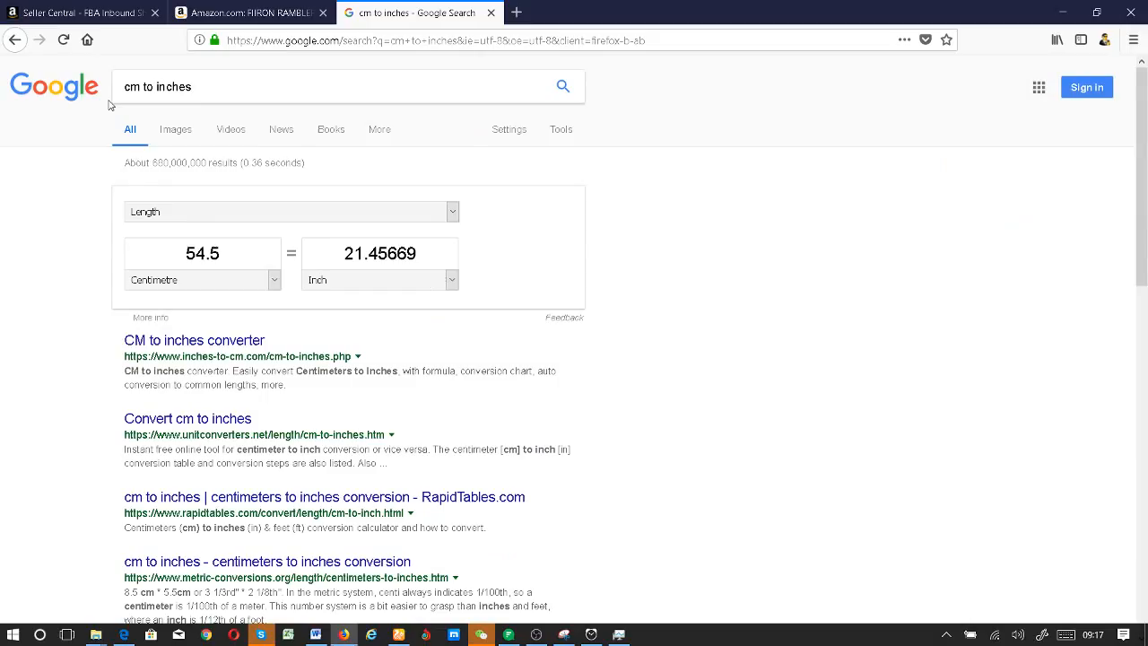
key("alt+Tab")
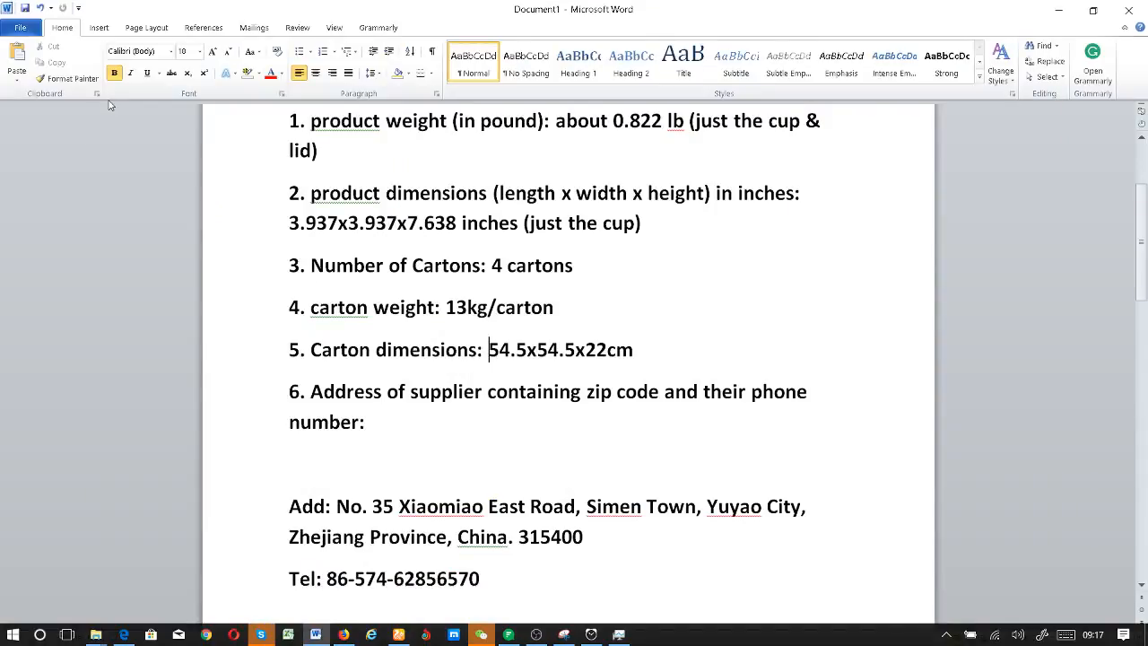
key("alt+Tab")
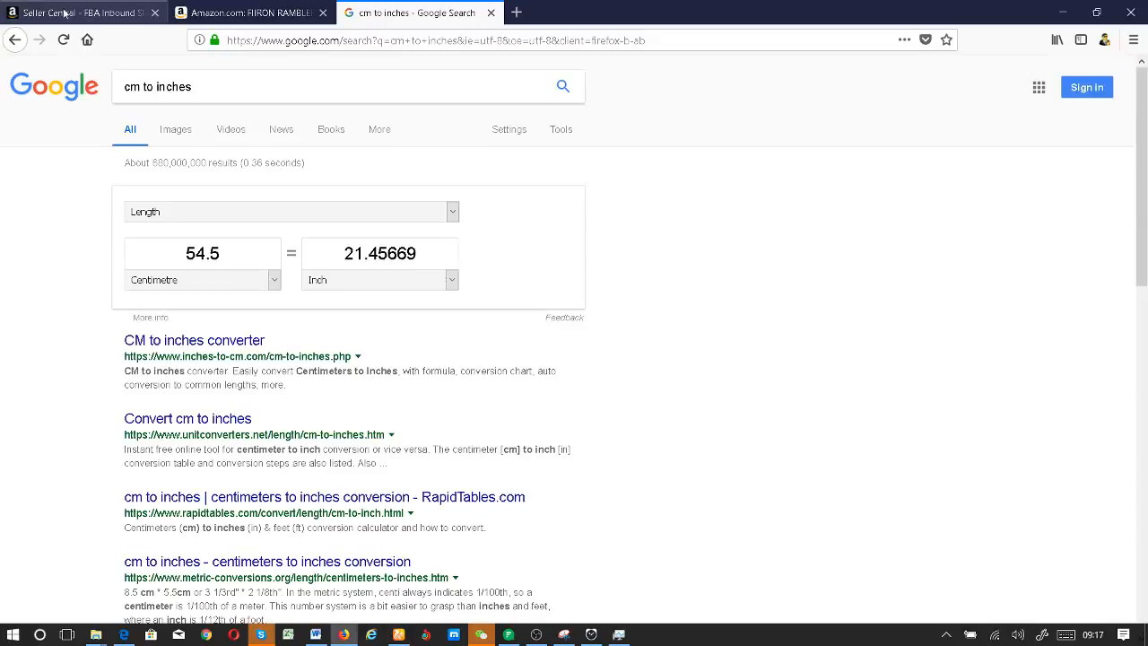
left_click(71, 14)
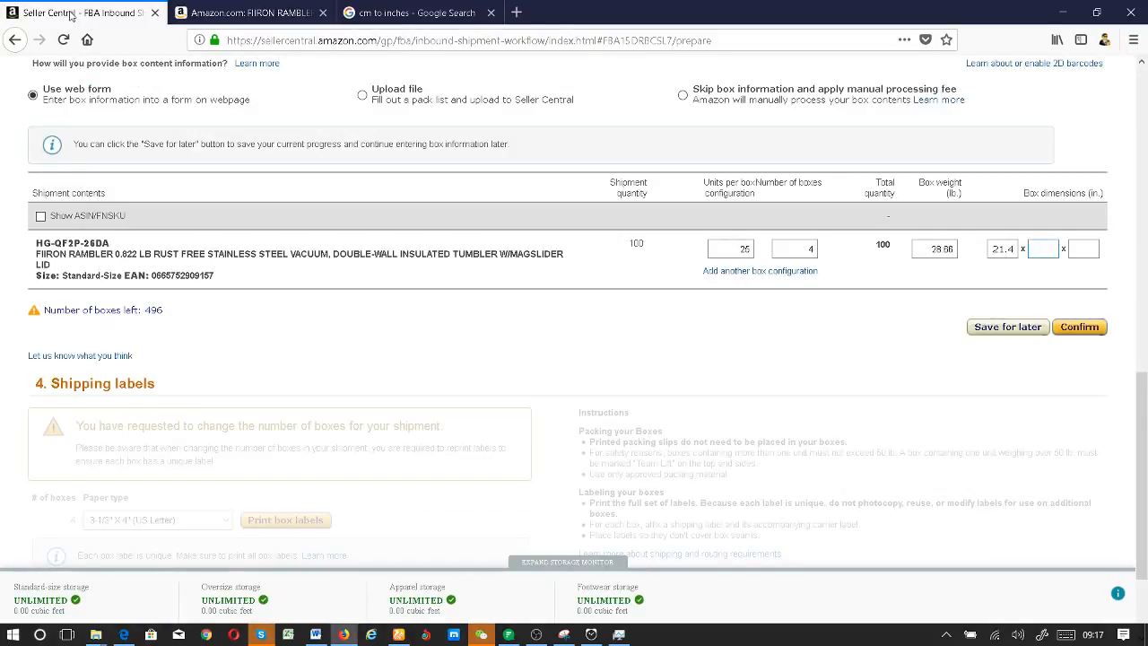
type("21.4")
Step: Check the third carton dimension in Word, convert 22 cm to inches, and return to the Seller Central shipment page
key("alt+Tab")
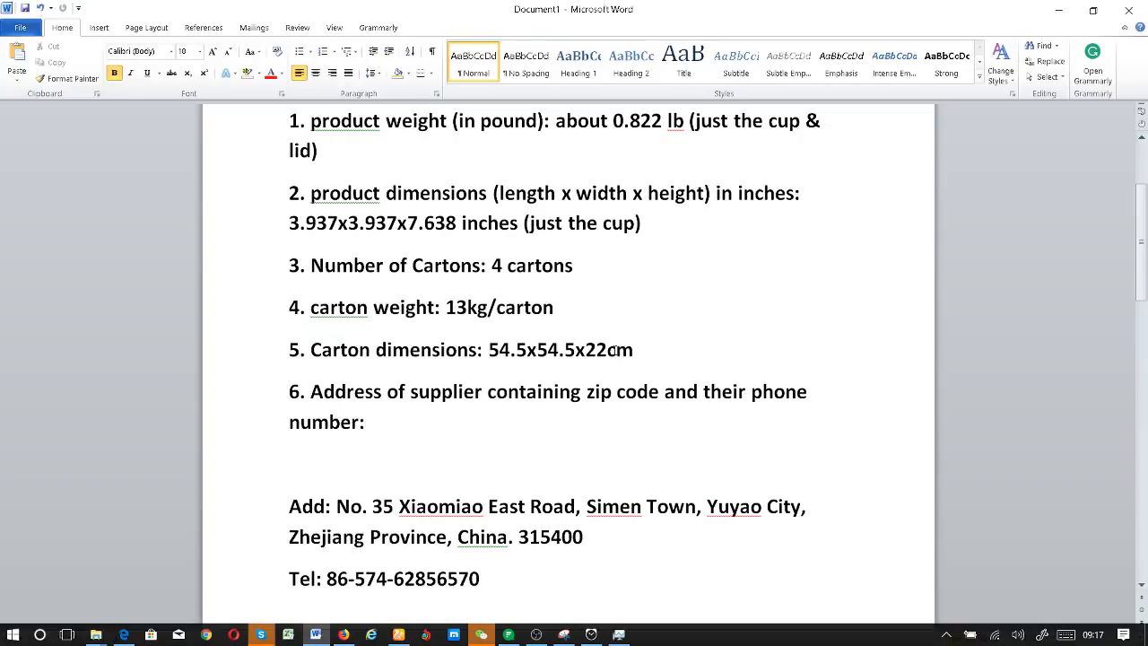
key("alt+Tab")
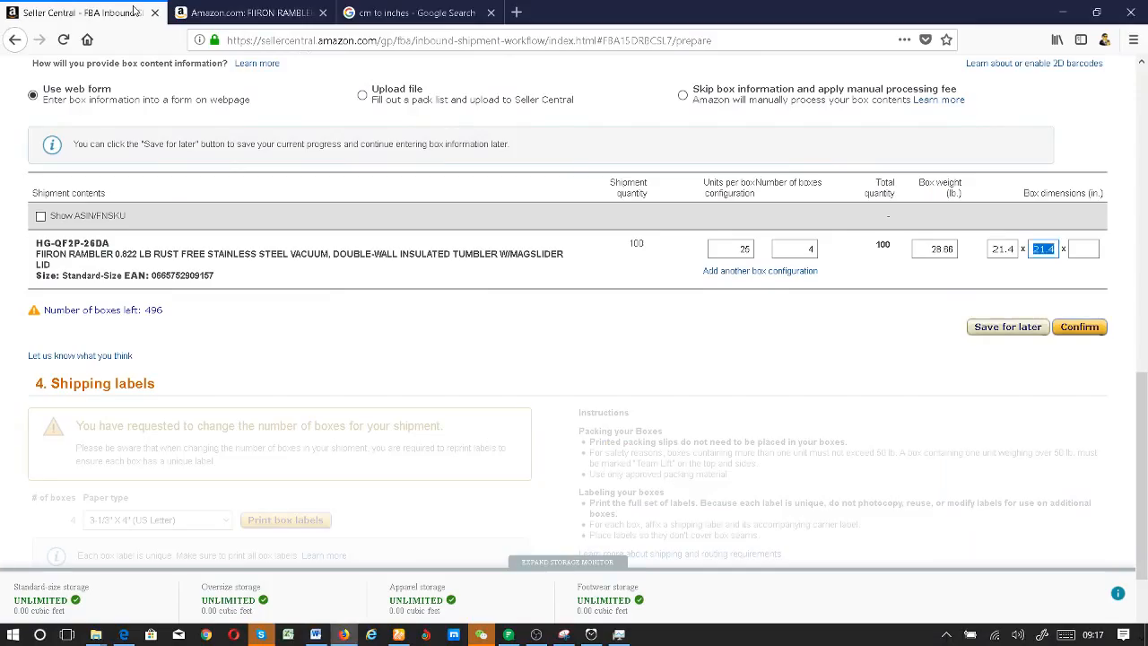
left_click(372, 14)
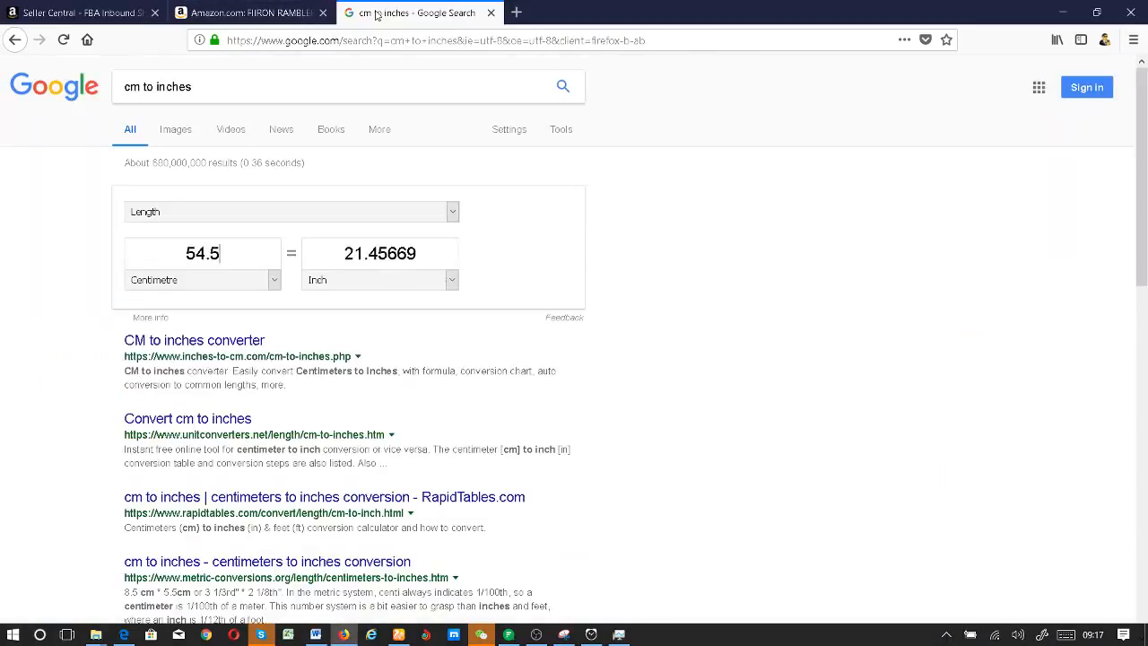
left_click(245, 262)
type("22")
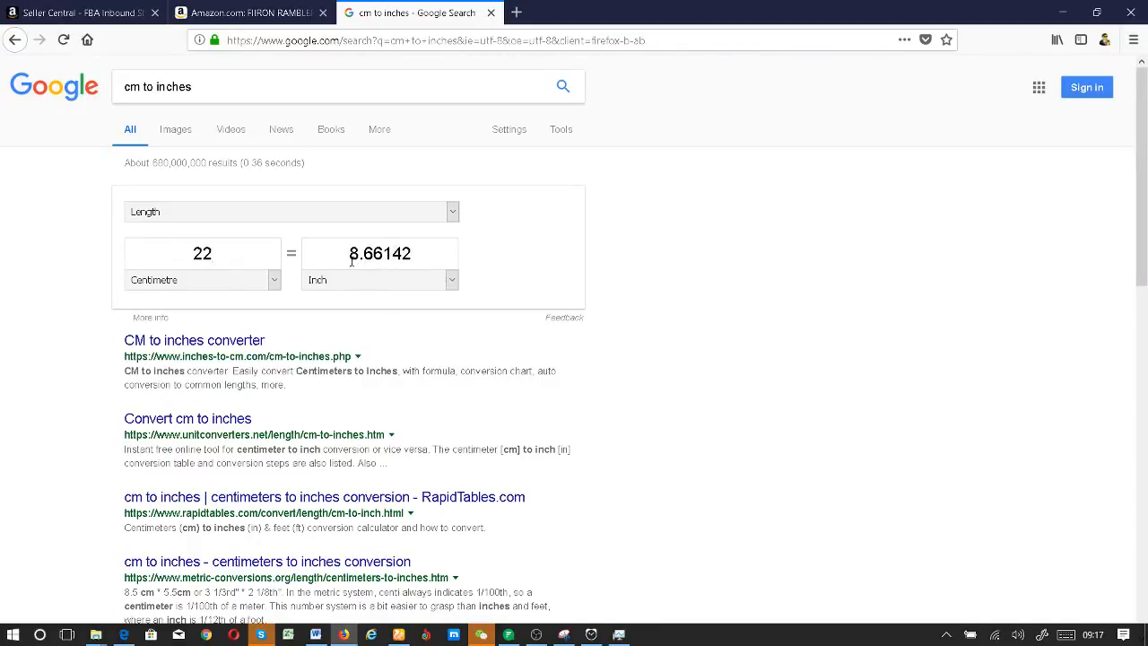
left_click(83, 13)
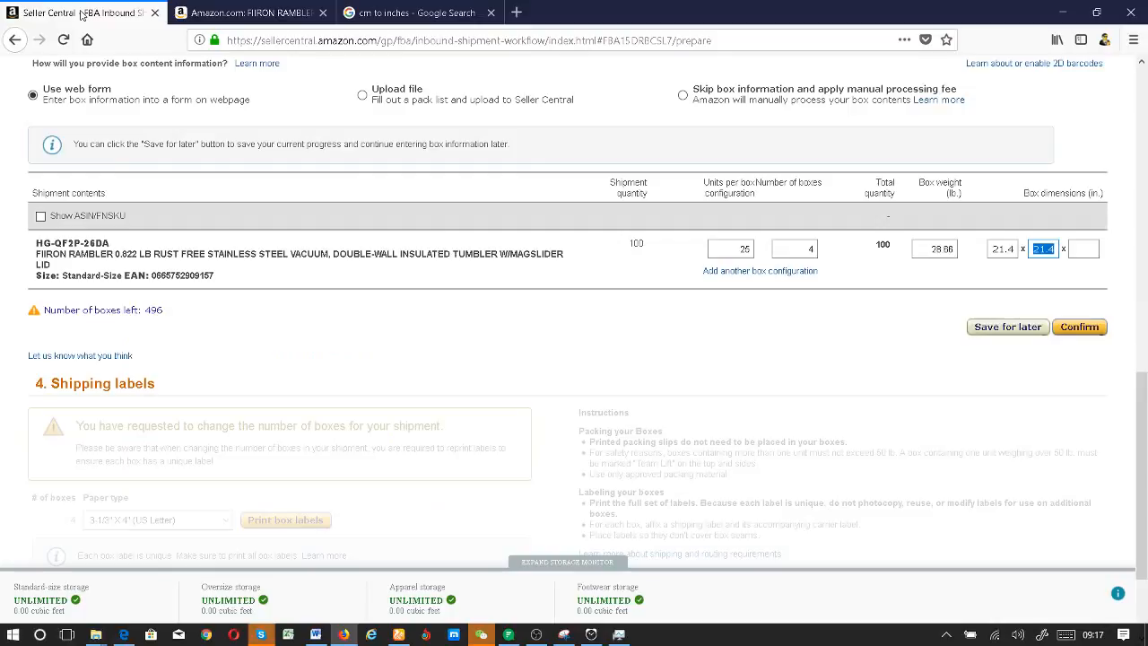
Step: Set the third box dimension to 8.66 inches and confirm the box information
left_click(1082, 252)
type("8.66")
left_click(1094, 330)
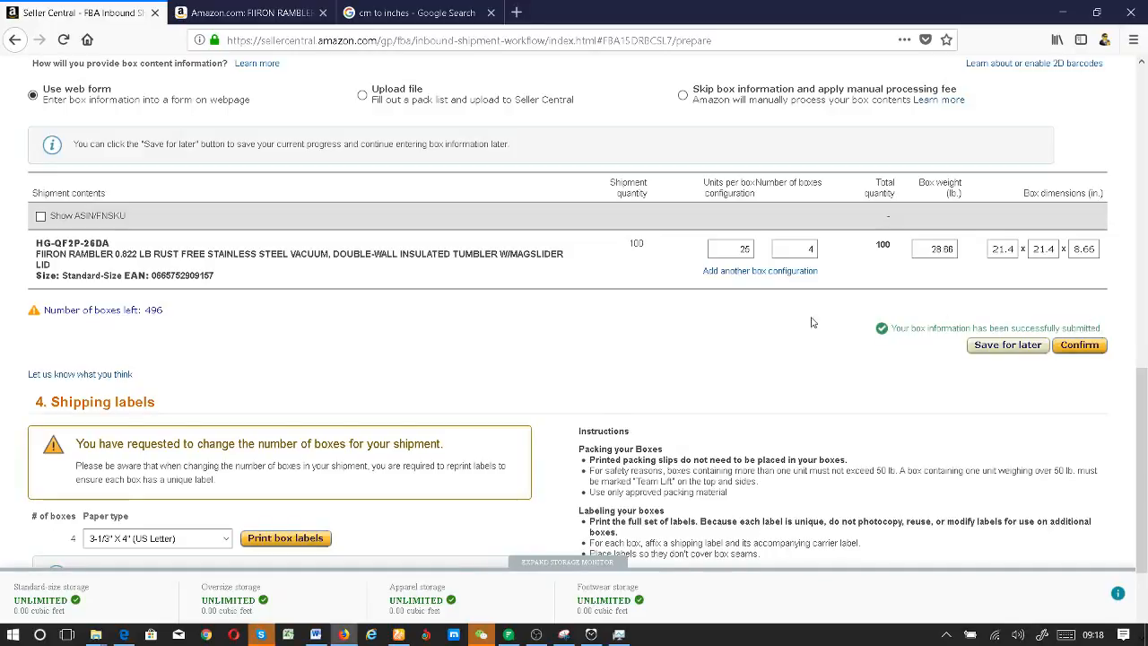
Step: Generate the box labels for the shipment and save the resulting package.pdf file to the computer
scroll(751, 335, "down", 3)
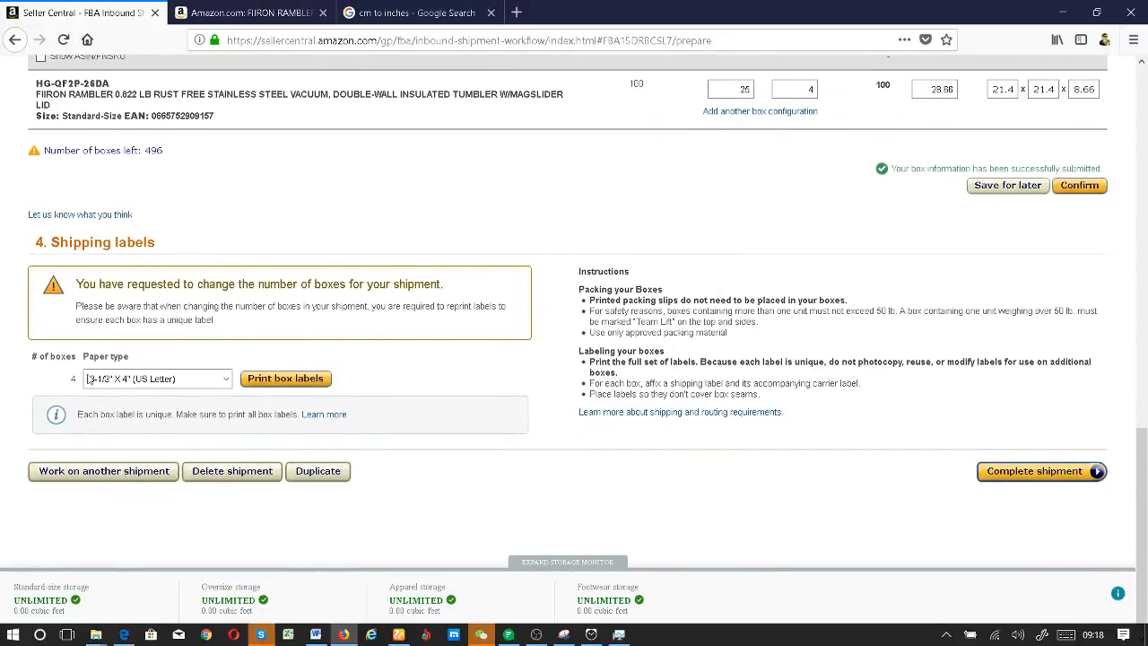
left_click(297, 378)
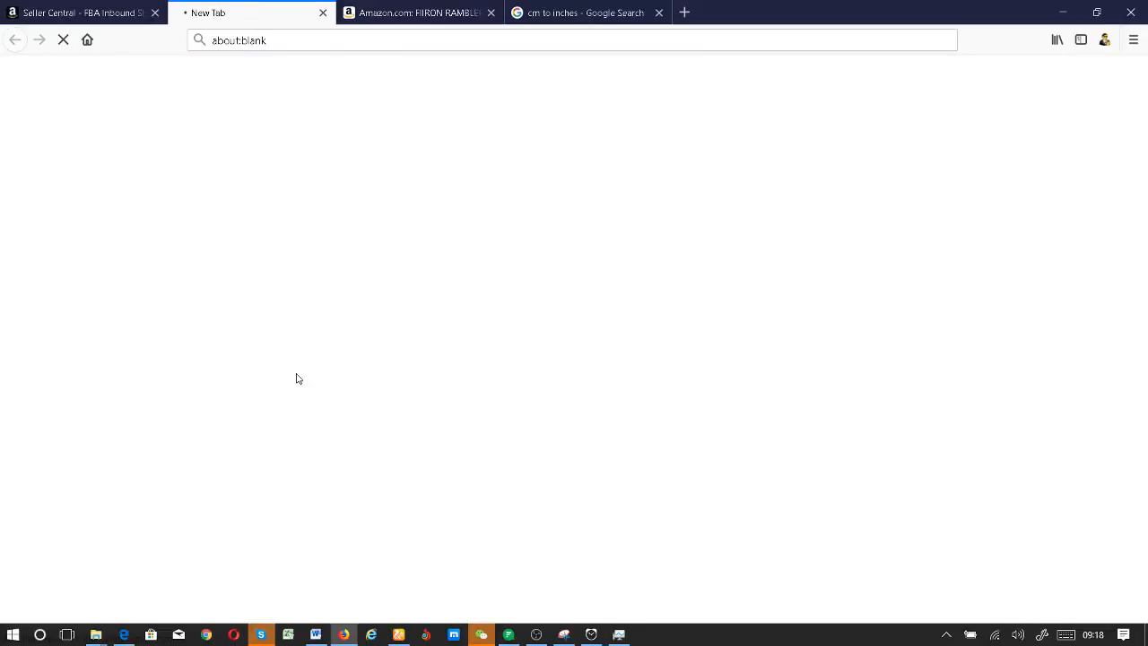
key("alt+Tab")
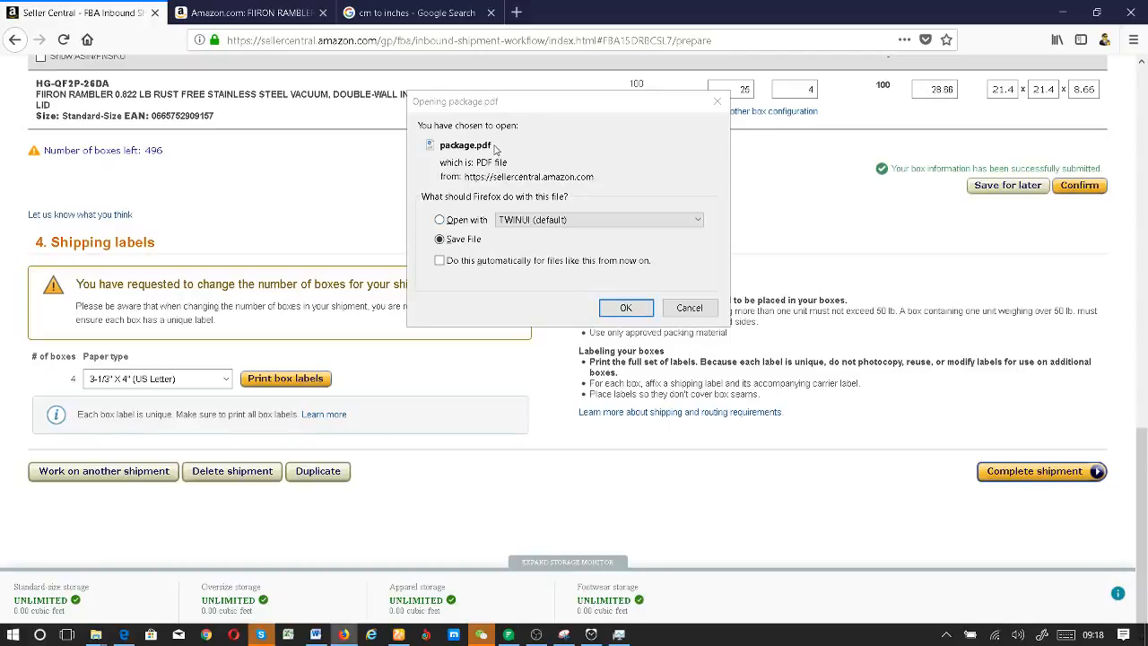
left_click(626, 307)
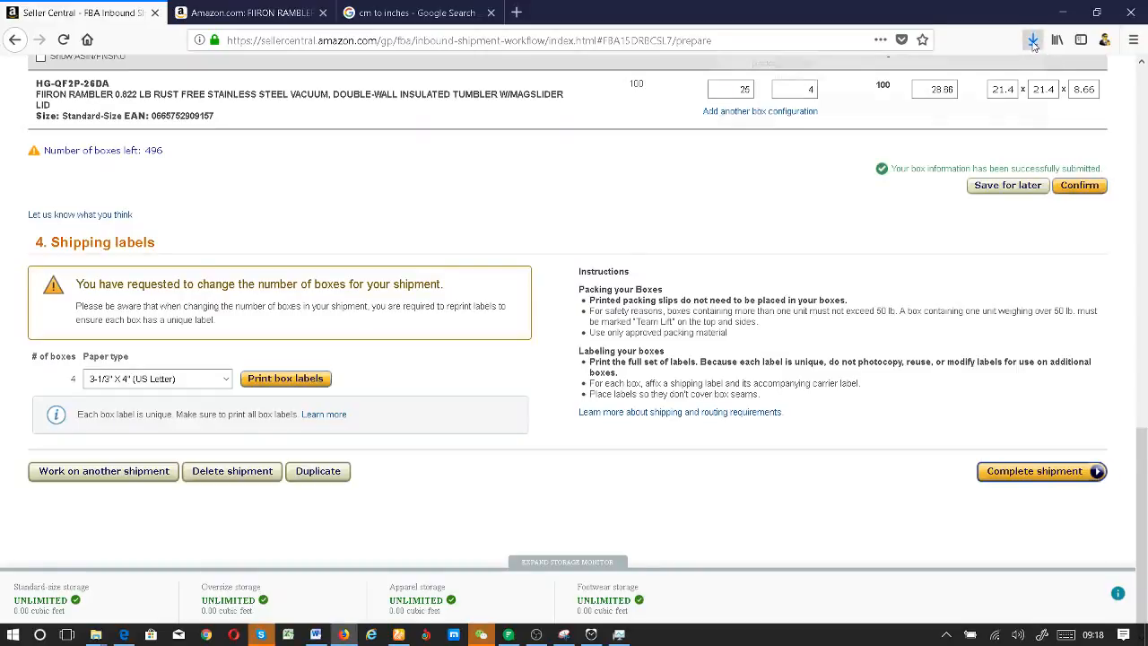
Step: Open the folder containing the downloaded label PDF and rename the file as "package firon cup"
left_click(1033, 43)
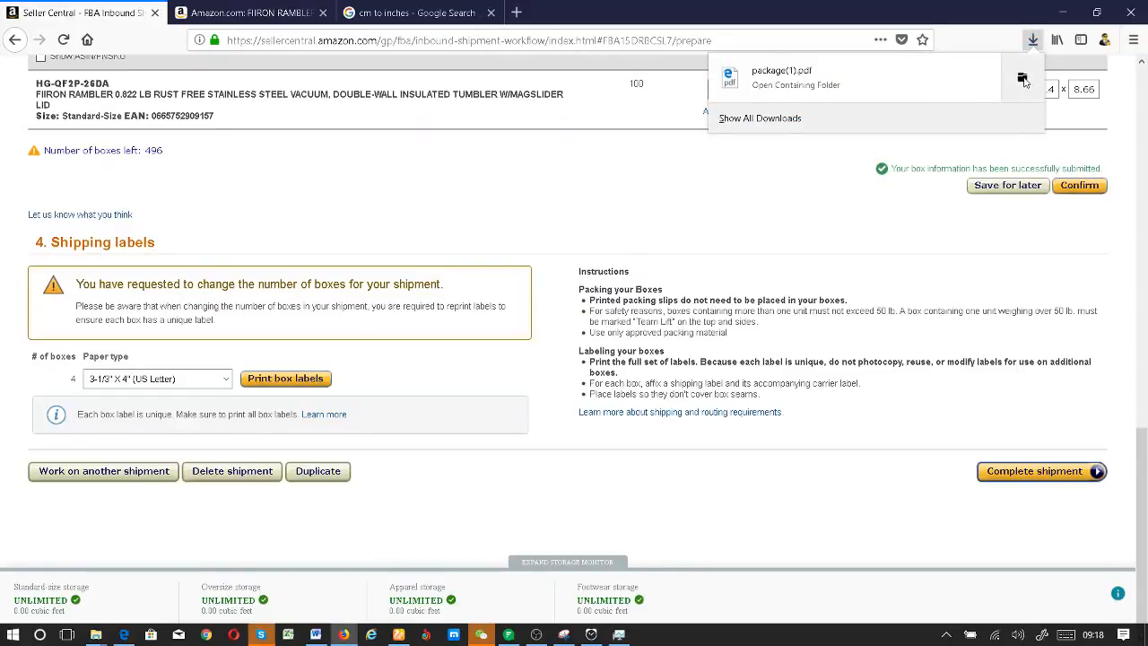
left_click(1024, 81)
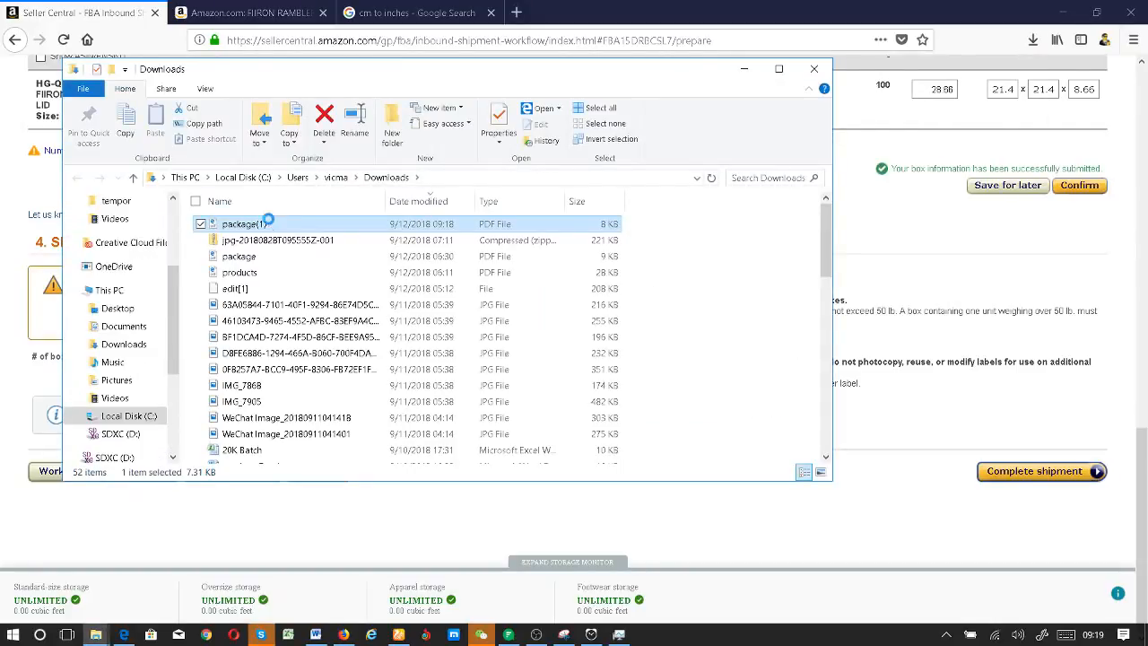
right_click(268, 223)
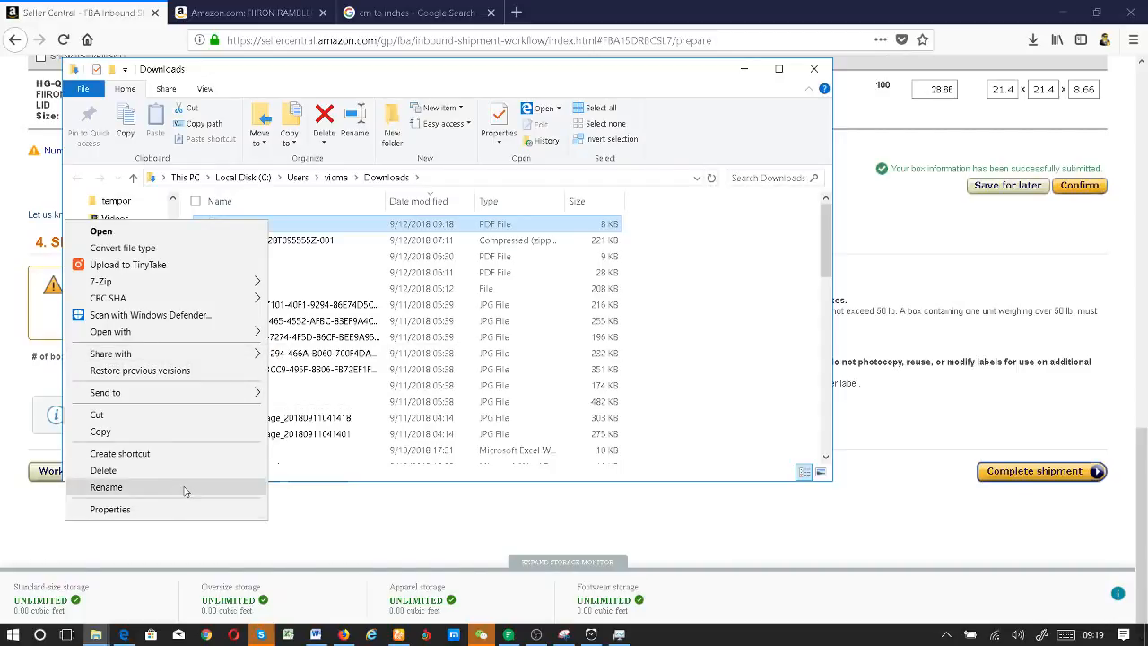
left_click(106, 487)
key("End")
key("BackSpace")
key("BackSpace")
key("BackSpace")
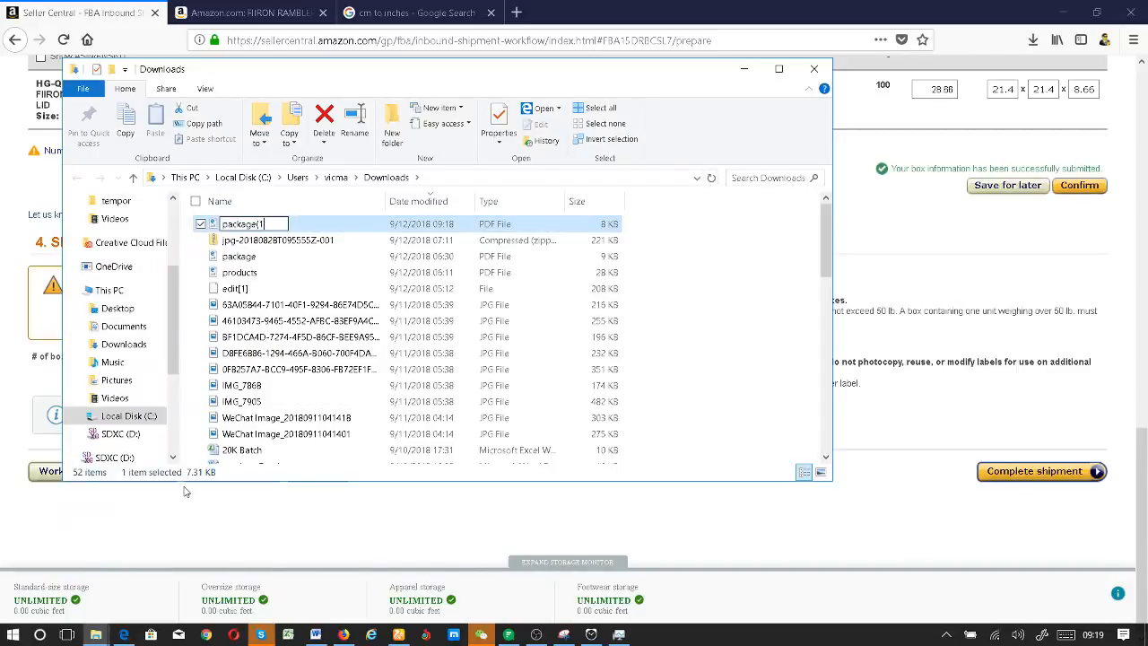
type("firon cup")
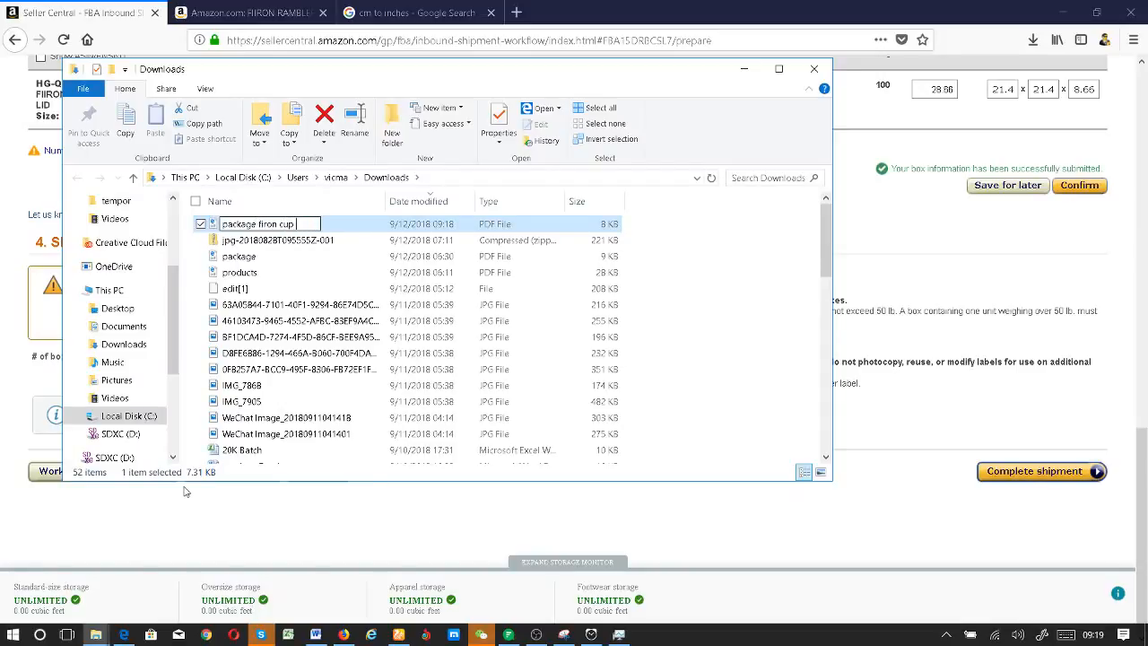
key("Return")
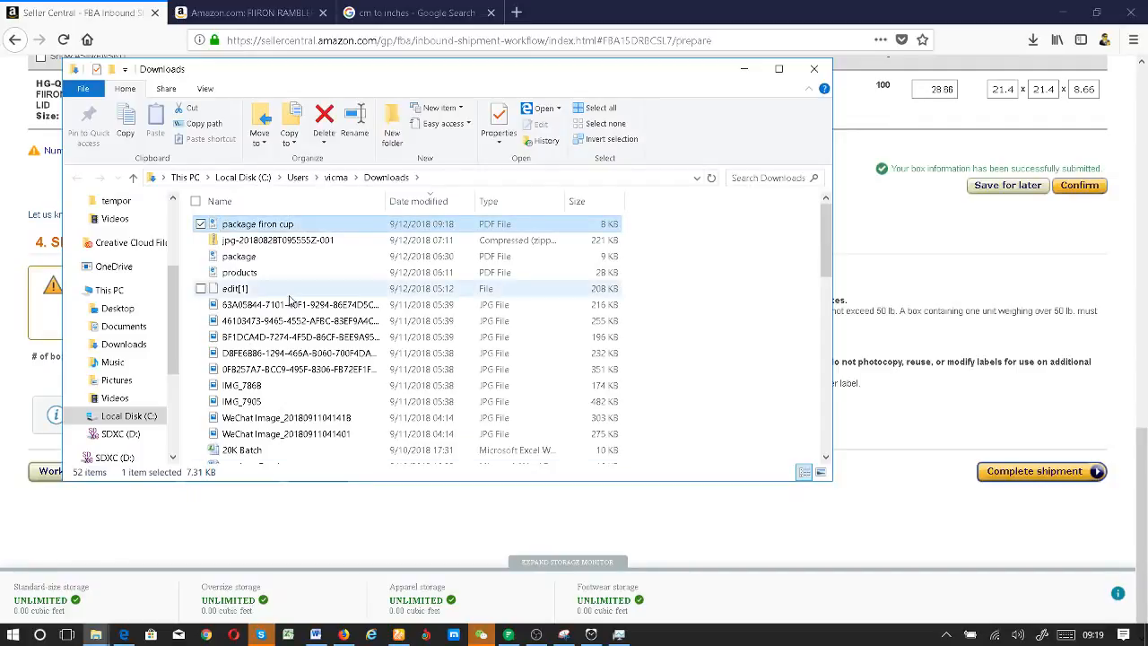
Step: Open the package firon cup PDF and examine the FBA box labels, closing the older package.pdf
double_click(341, 225)
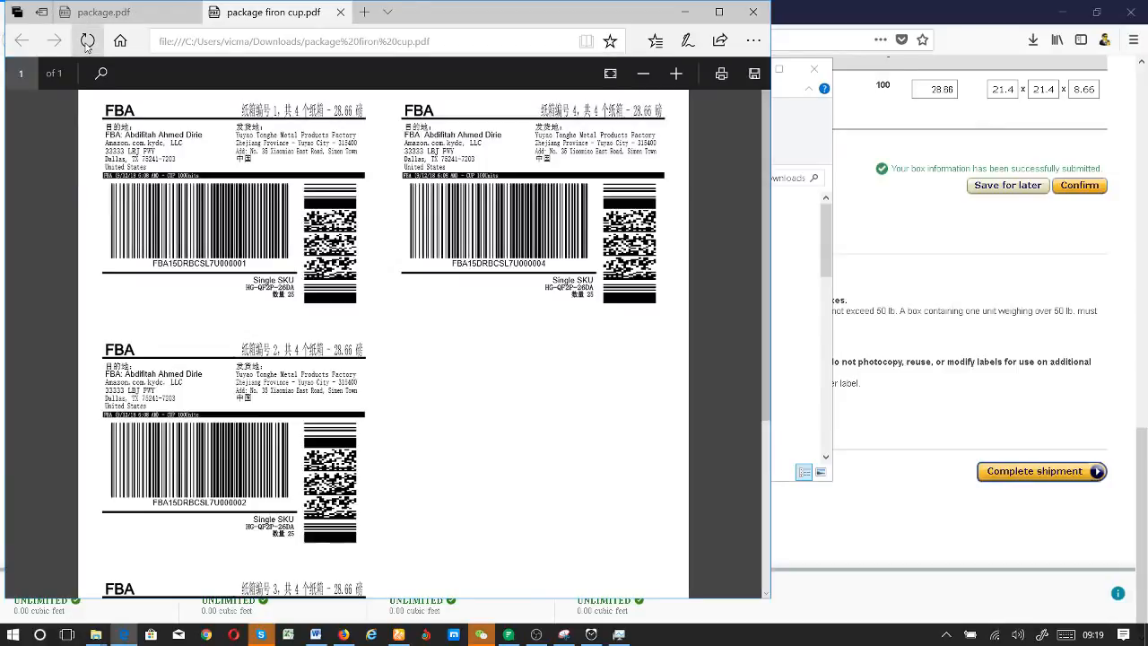
left_click(191, 14)
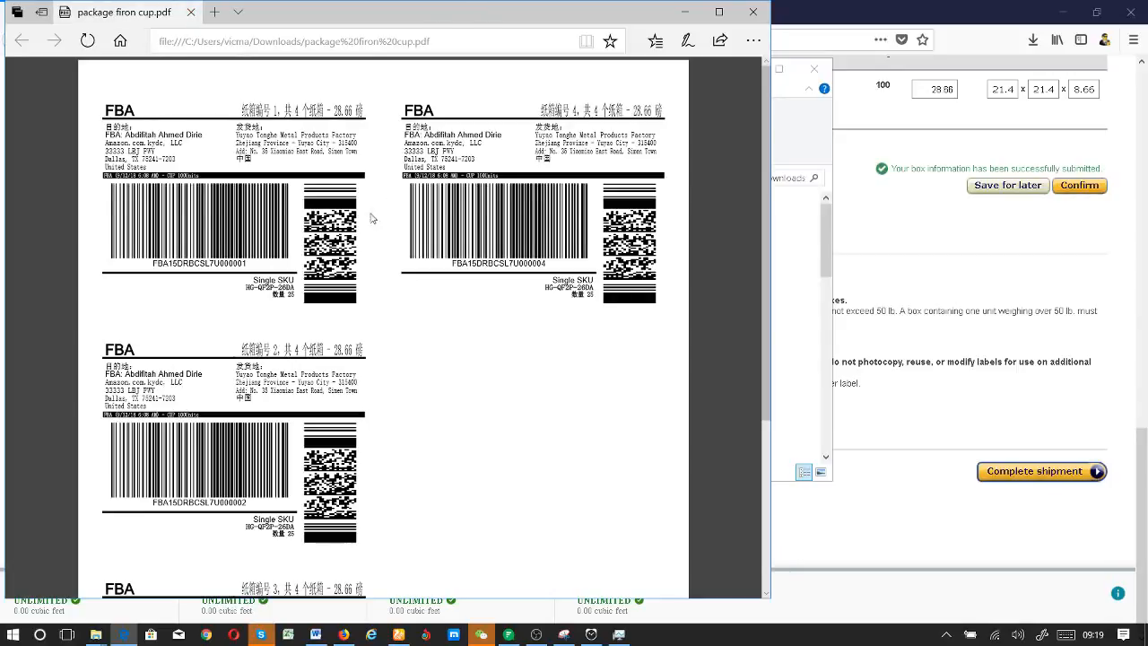
scroll(206, 423, "down", 3)
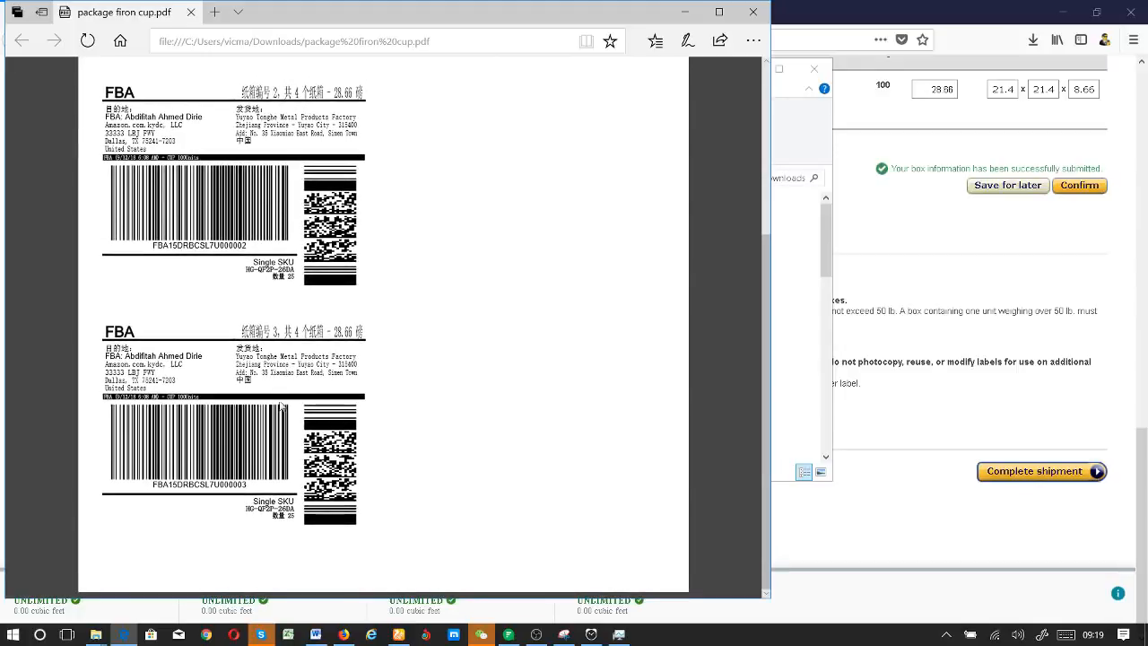
scroll(244, 244, "up", 3)
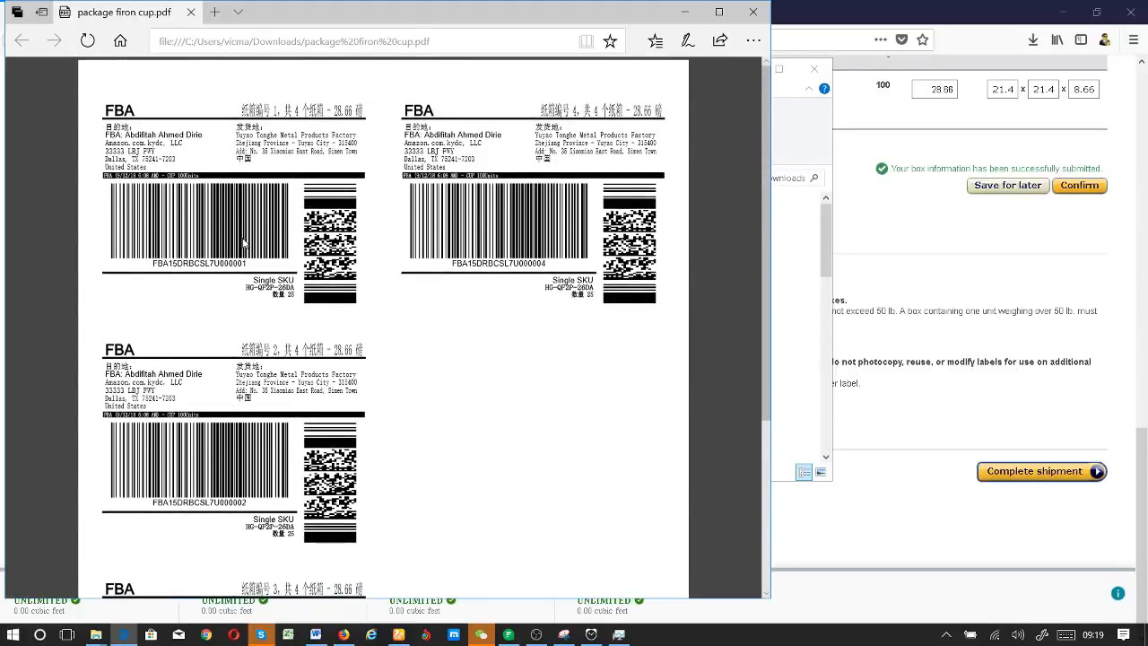
scroll(247, 533, "down", 3)
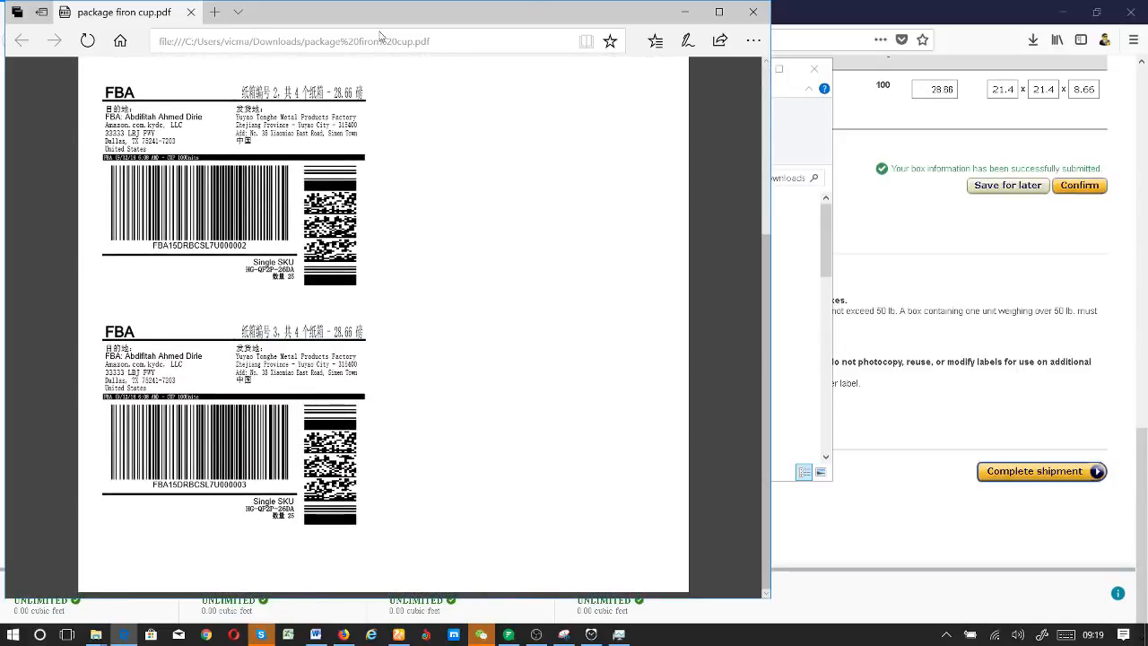
scroll(232, 182, "up", 3)
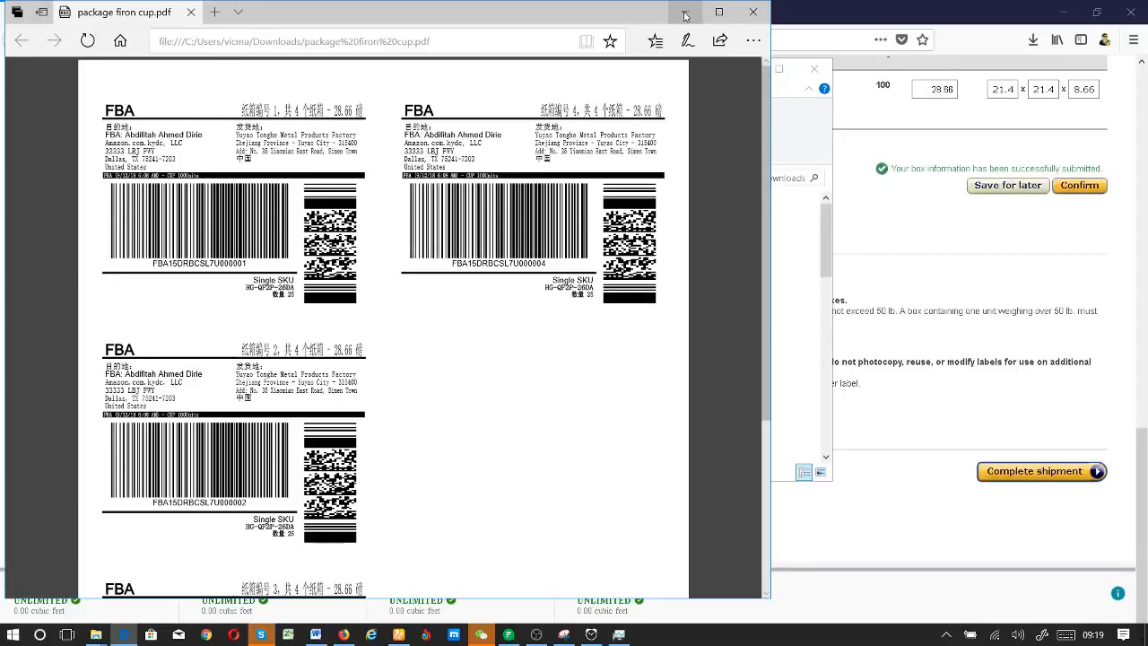
left_click(718, 12)
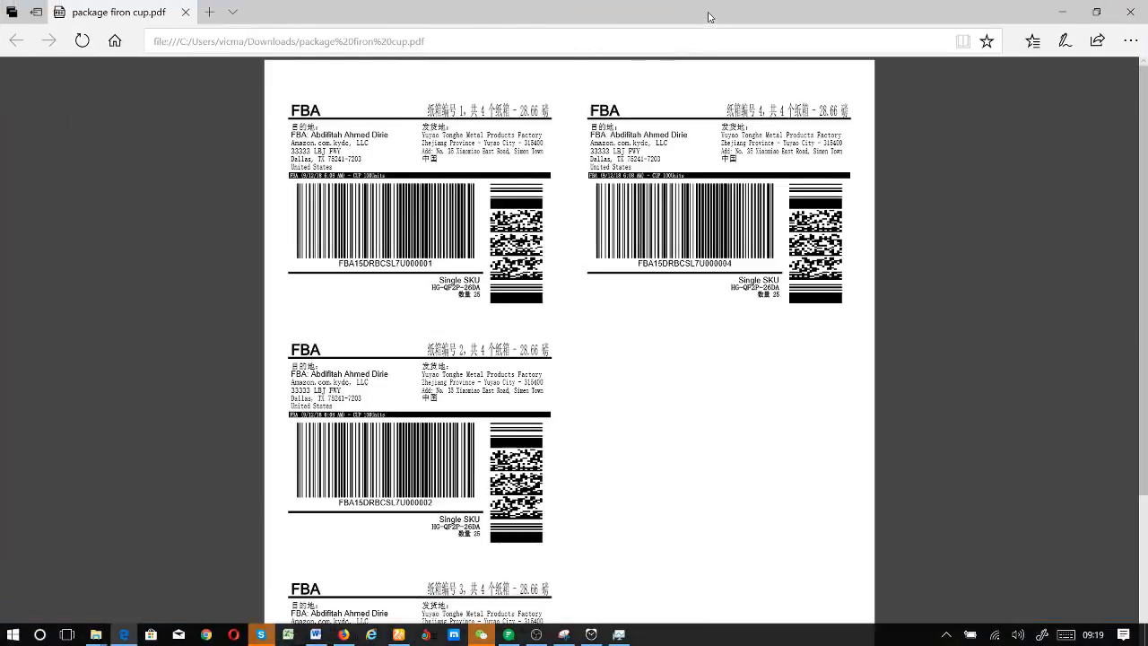
scroll(638, 238, "up", 5, "ctrl")
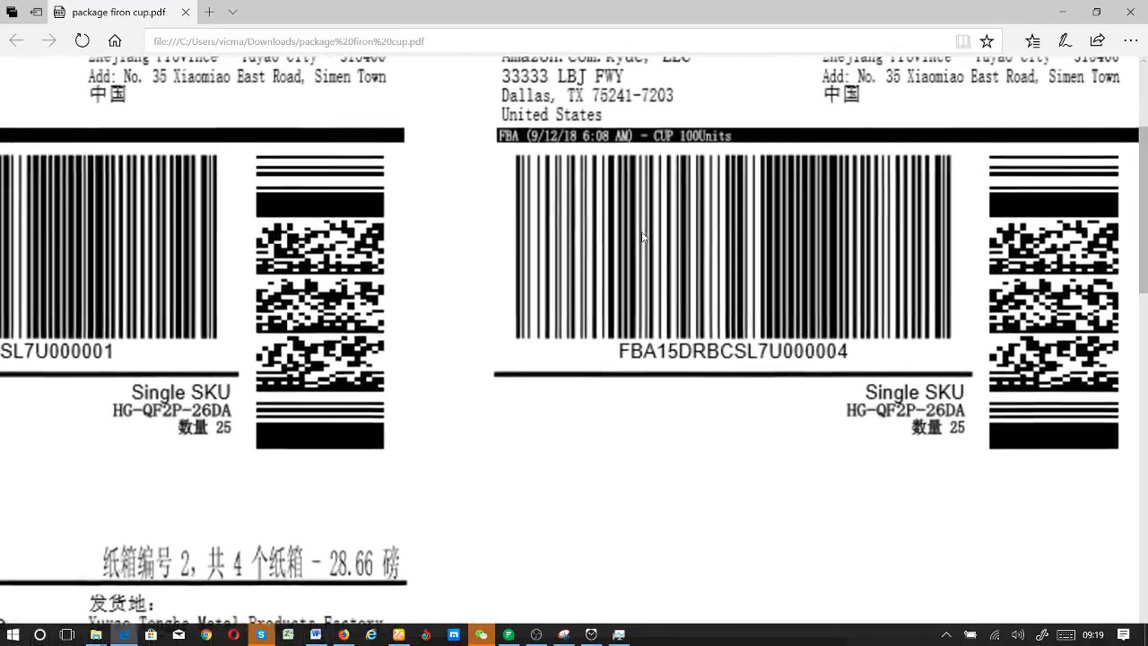
scroll(642, 237, "left", 3)
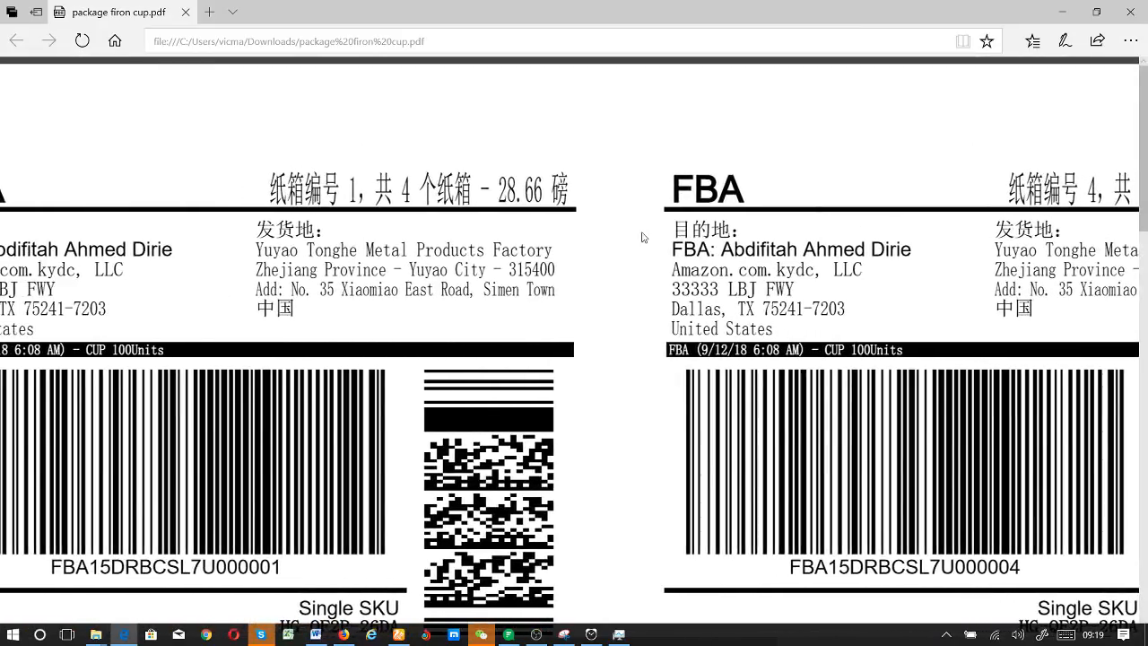
scroll(642, 238, "down", 1)
right_click(642, 237)
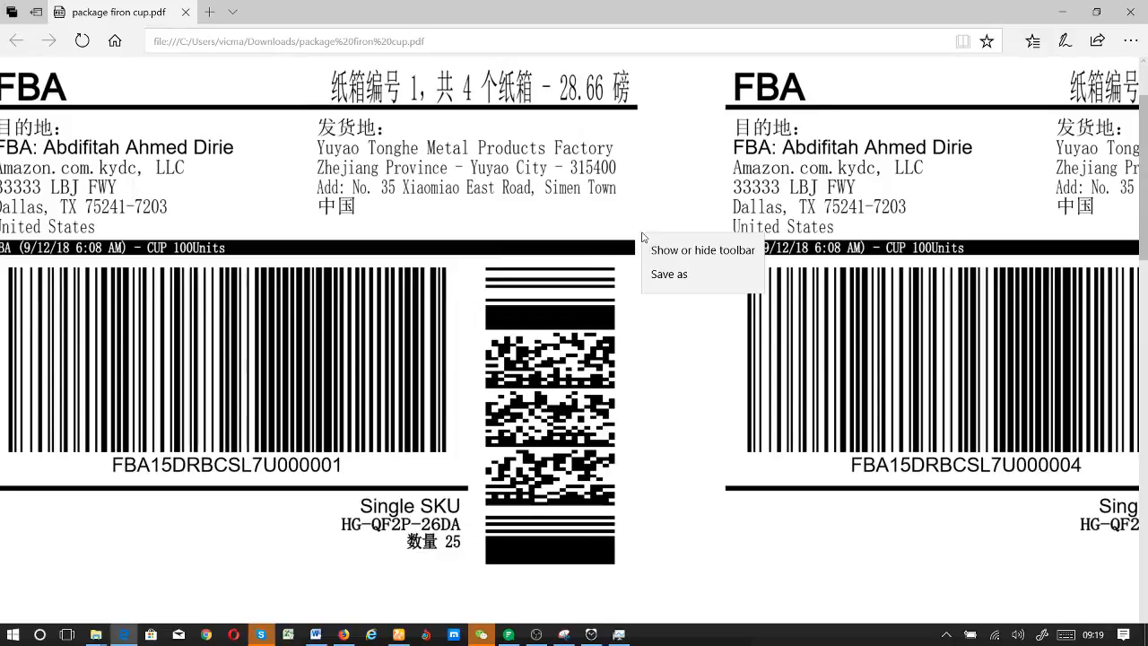
Step: Minimize the label PDF and the Downloads folder, and complete the shipment in Seller Central
left_click(1061, 12)
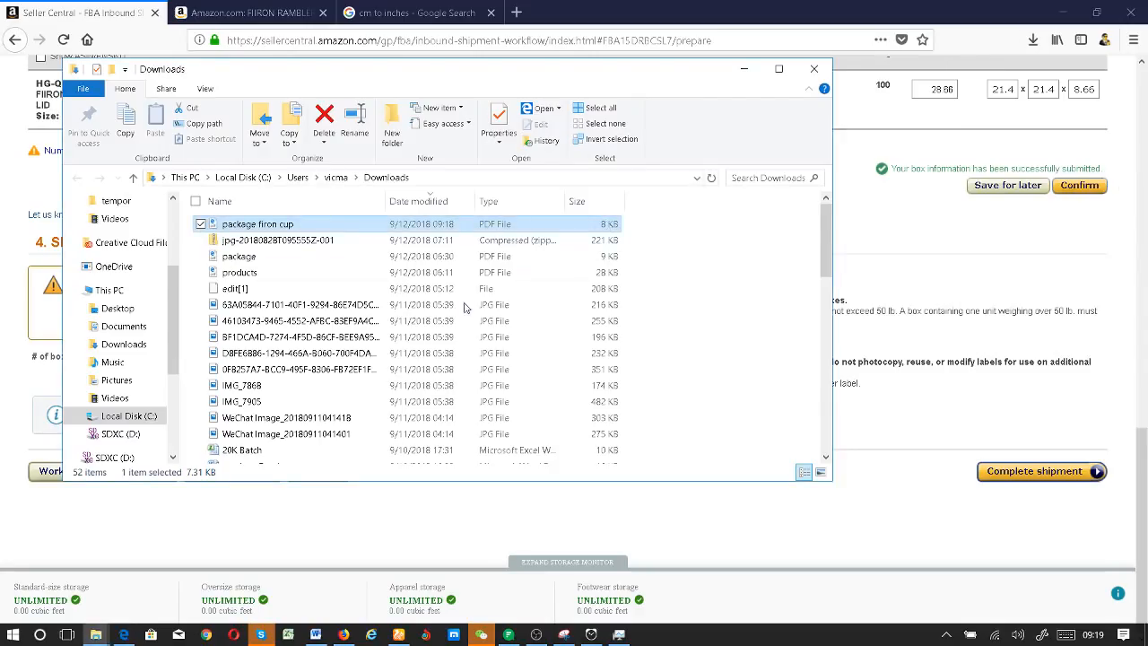
left_click(743, 69)
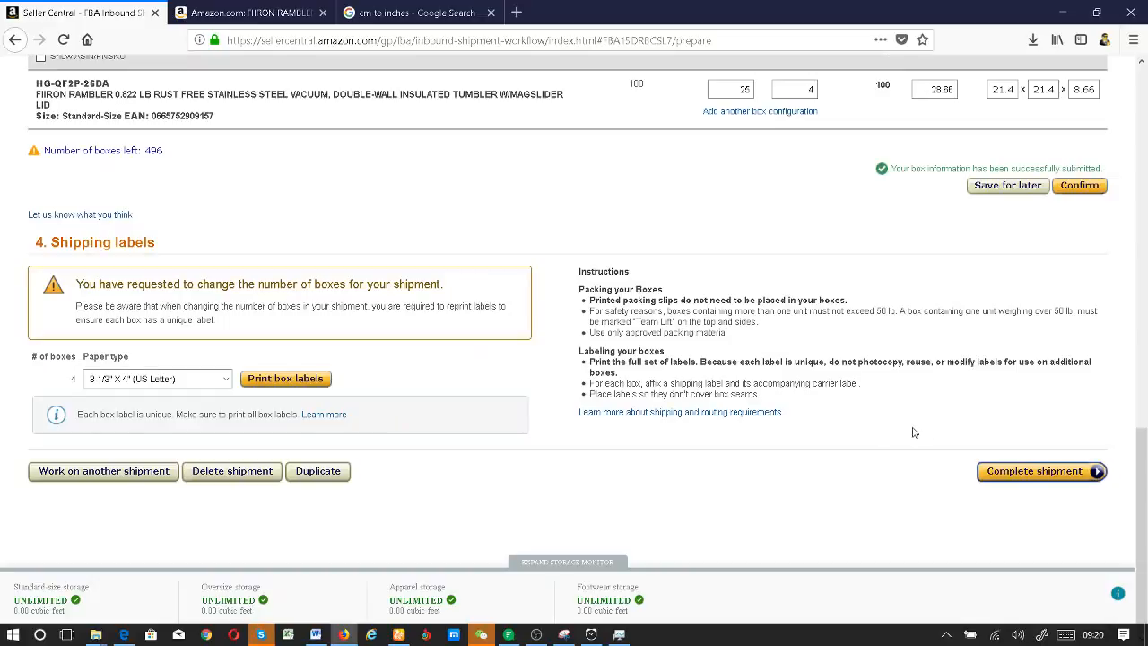
left_click(1040, 472)
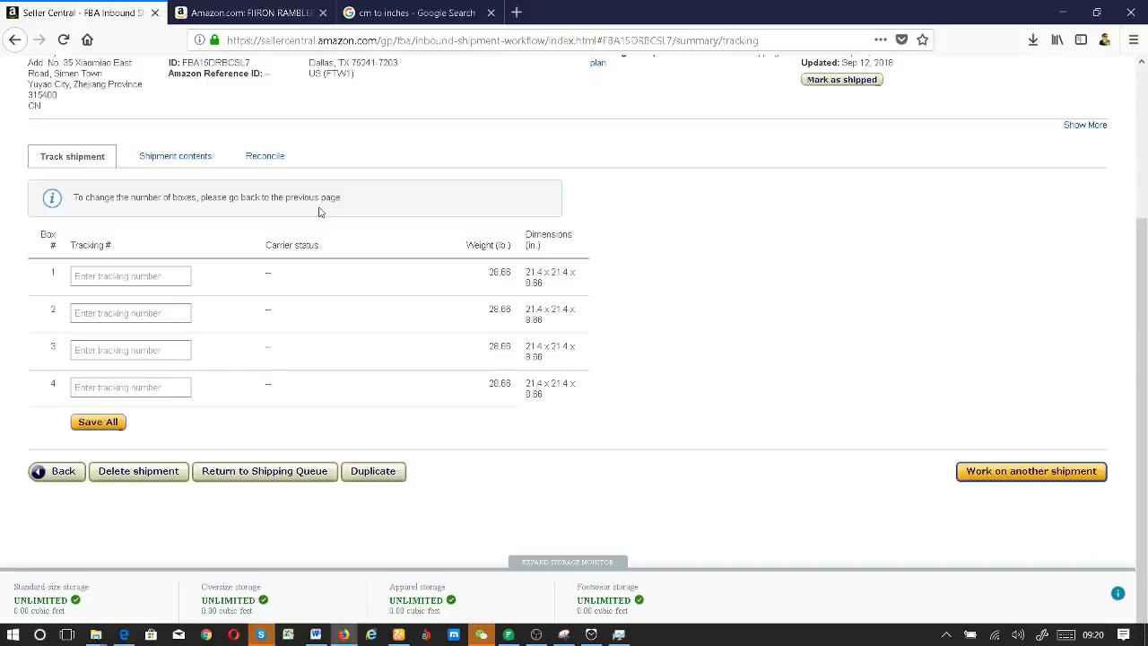
Step: Go through the tracking number fields for boxes 1 to 4, leaving them empty
left_click(121, 271)
left_click(134, 313)
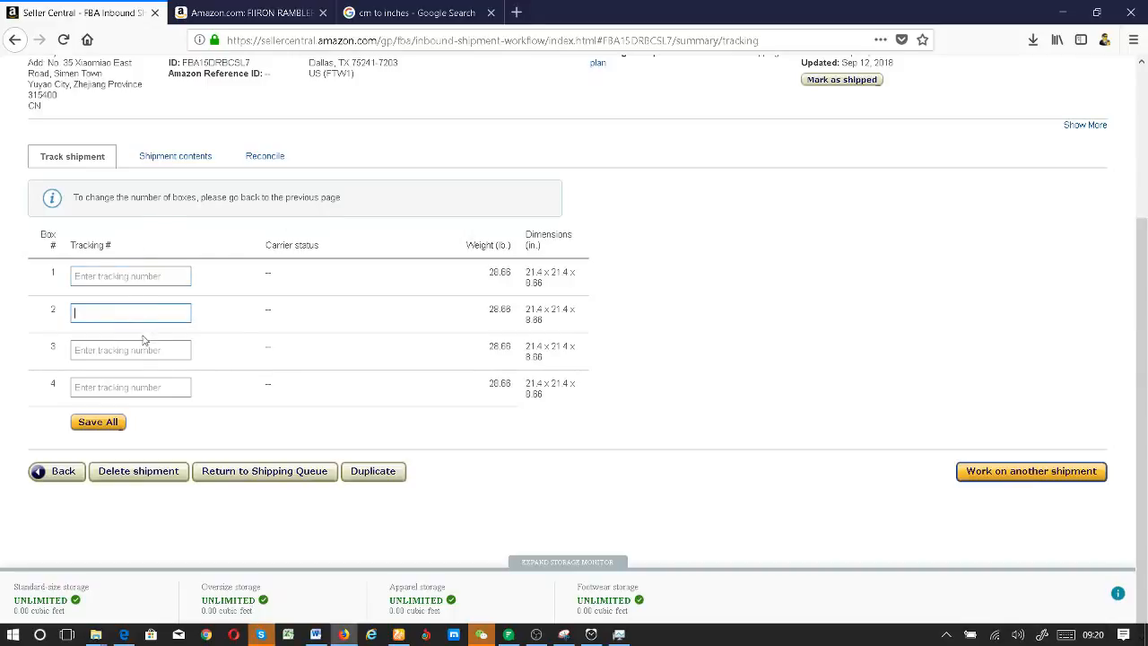
left_click(148, 350)
left_click(172, 384)
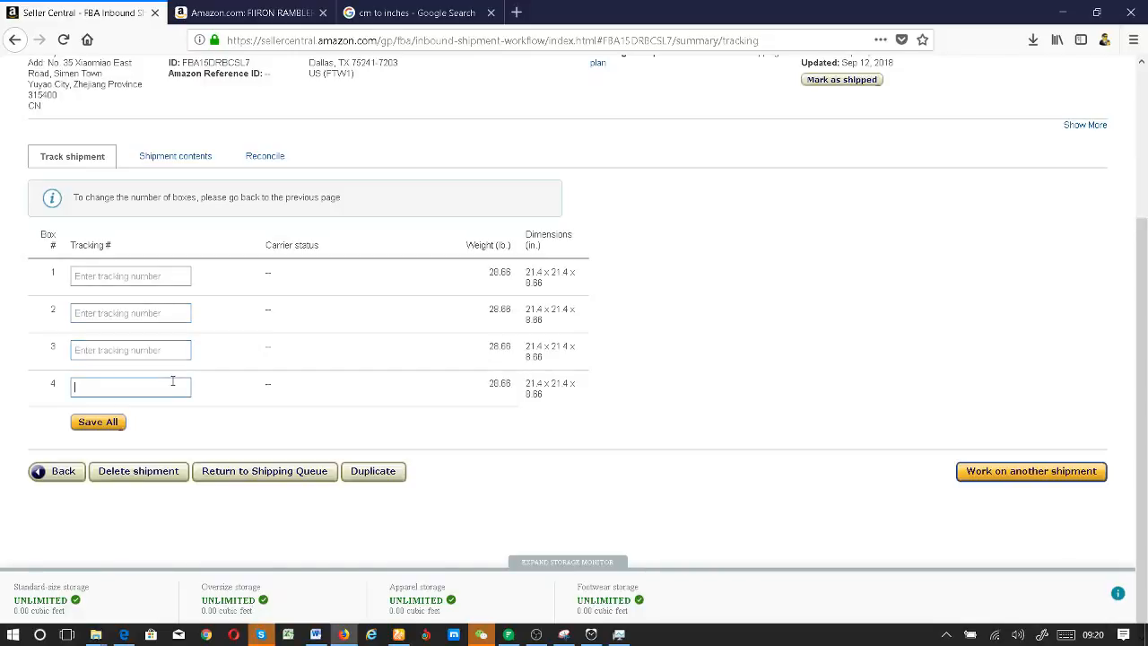
left_click(242, 394)
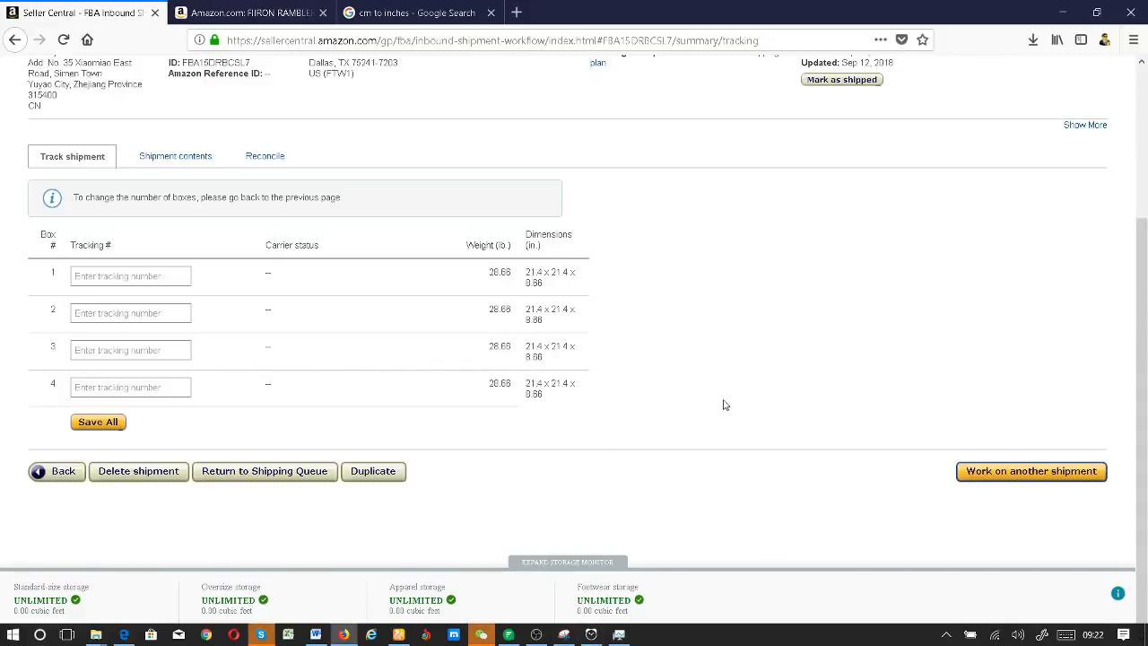
left_click(592, 635)
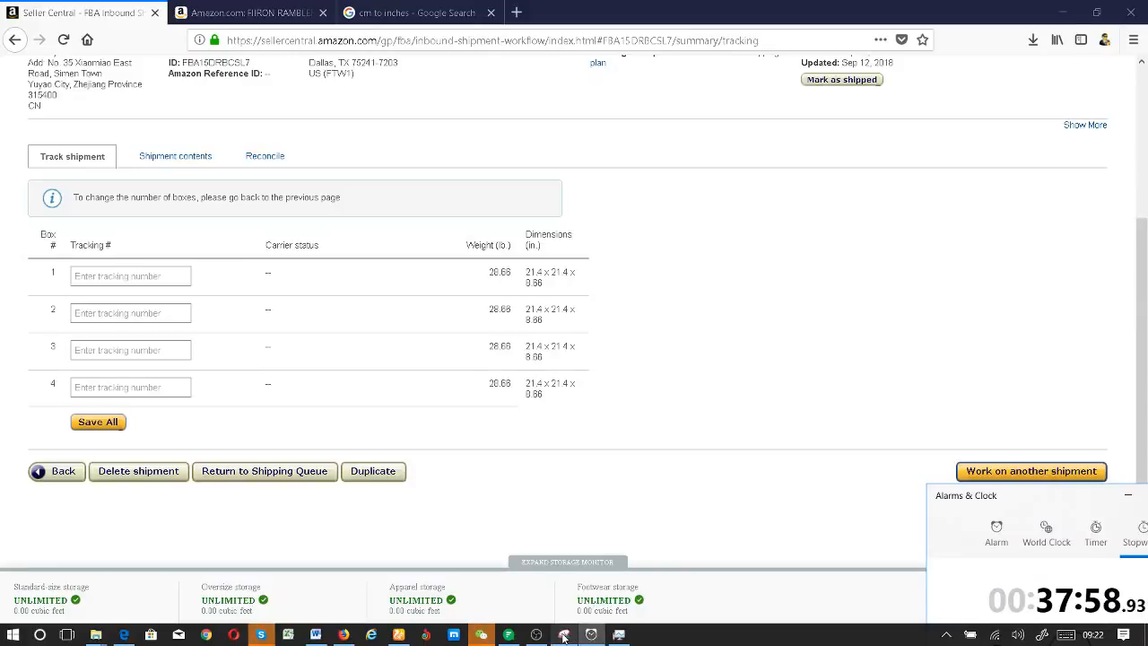
left_click(654, 527)
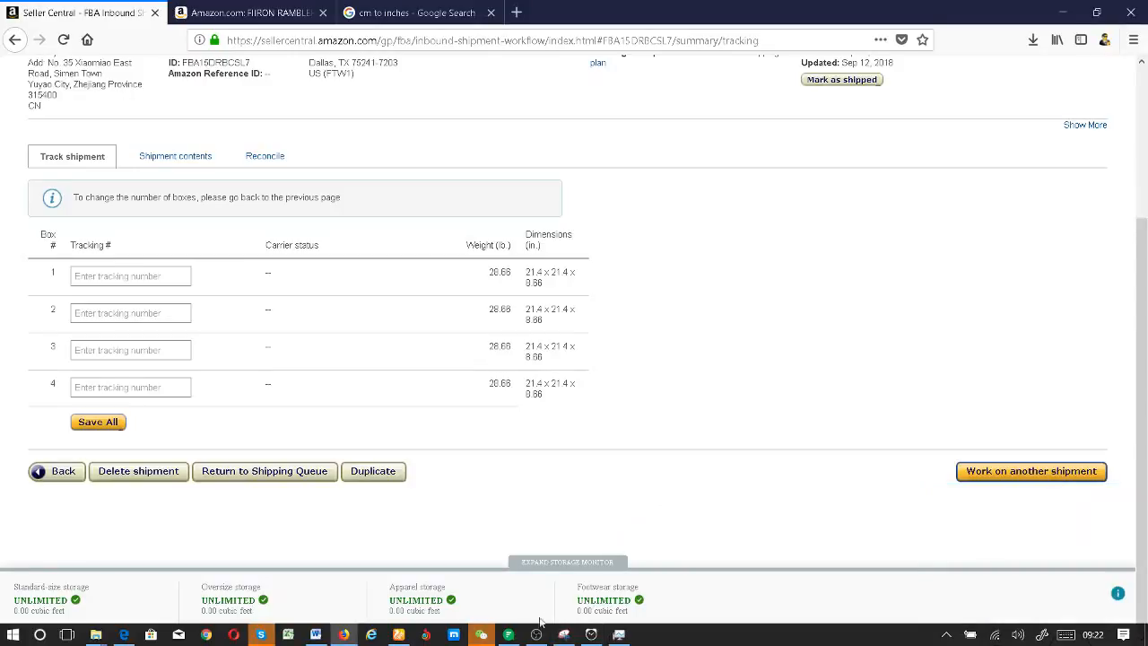
mouse_move(535, 637)
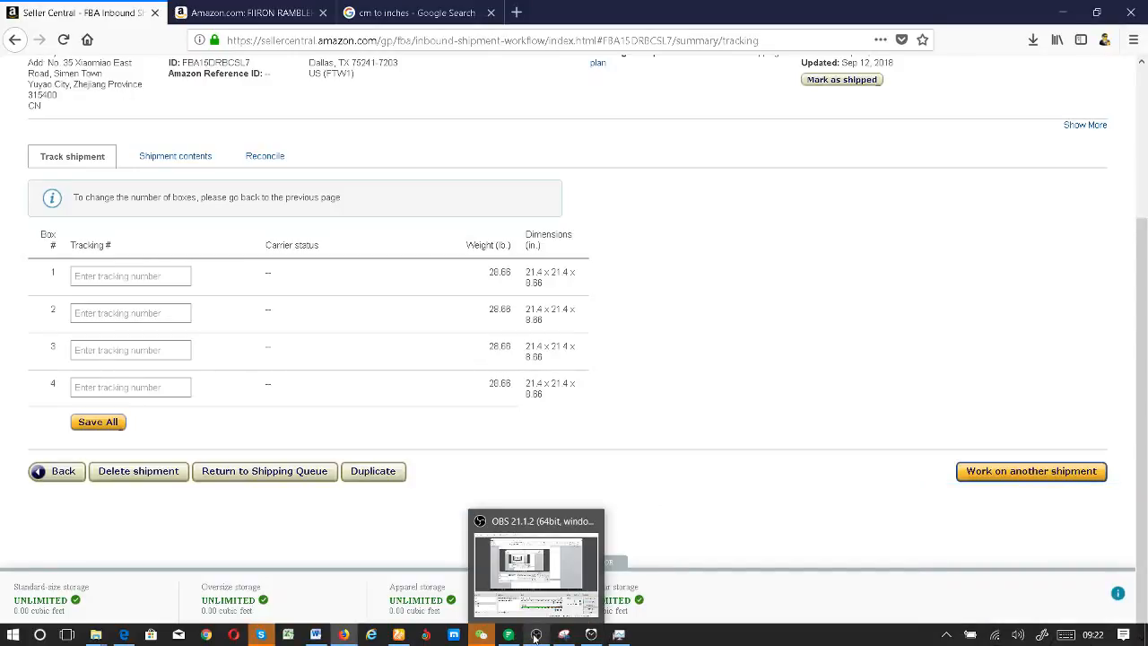
left_click(536, 635)
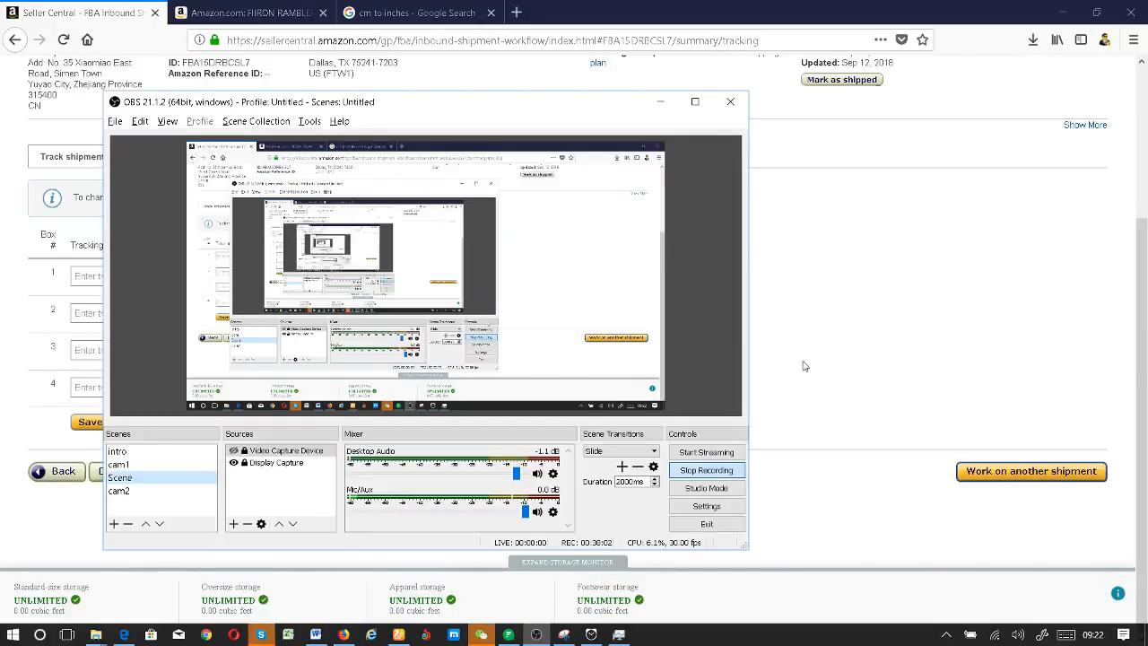
left_click(866, 308)
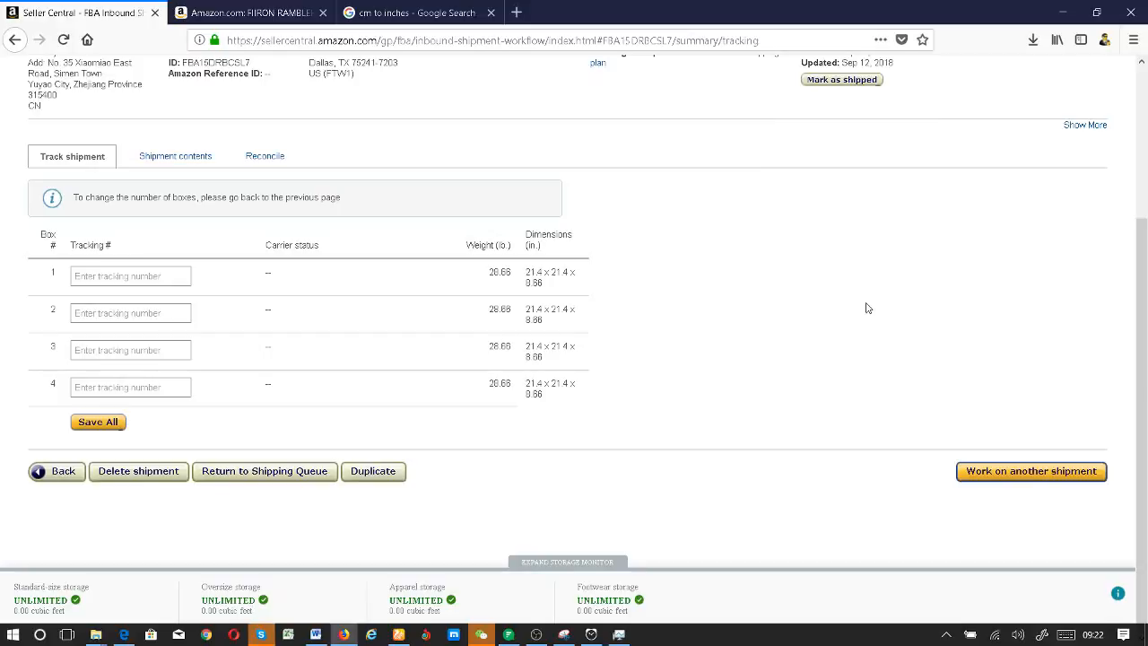
Step: Review the shipment details, status and box tracking table on the shipment summary page
scroll(866, 307, "up", 4)
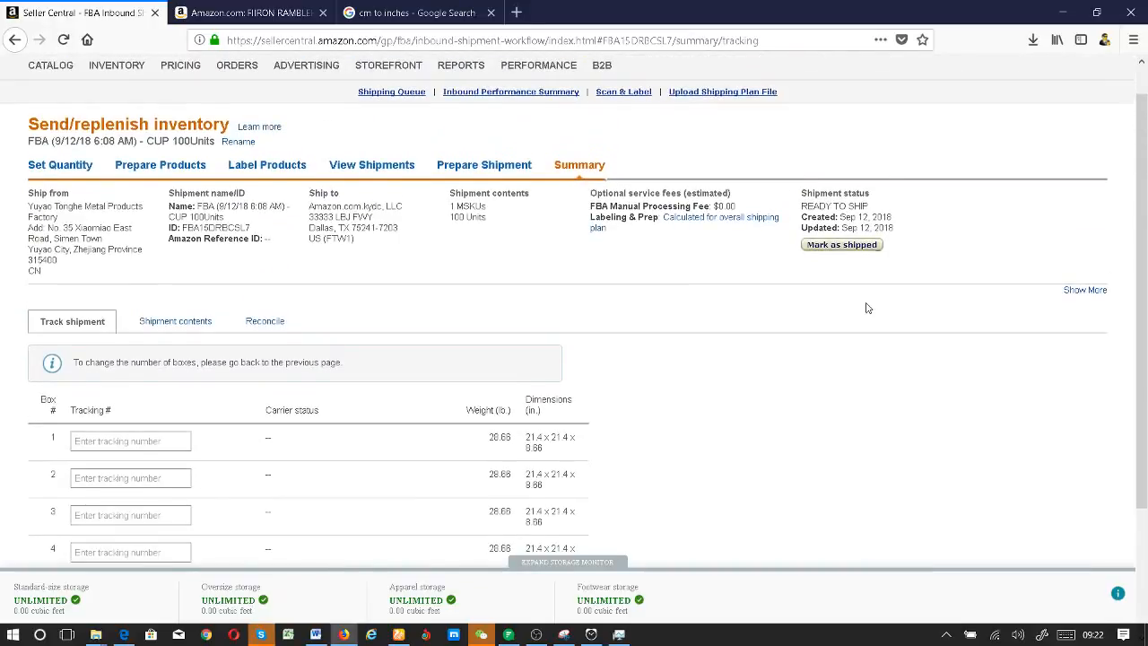
scroll(866, 307, "down", 3)
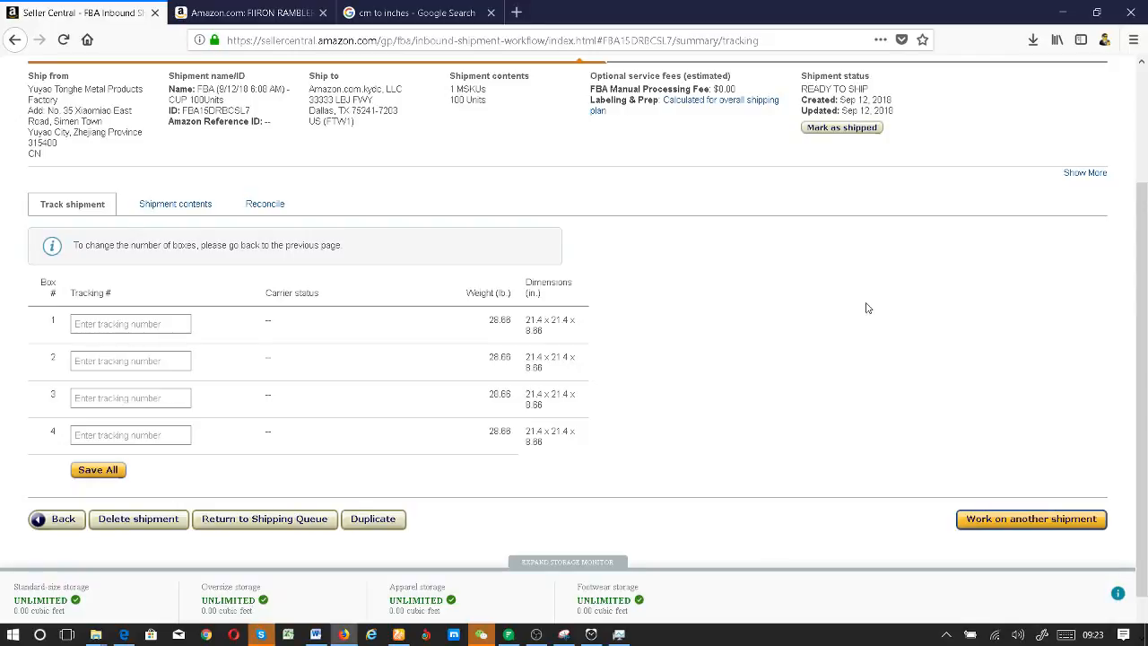
scroll(866, 308, "down", 1)
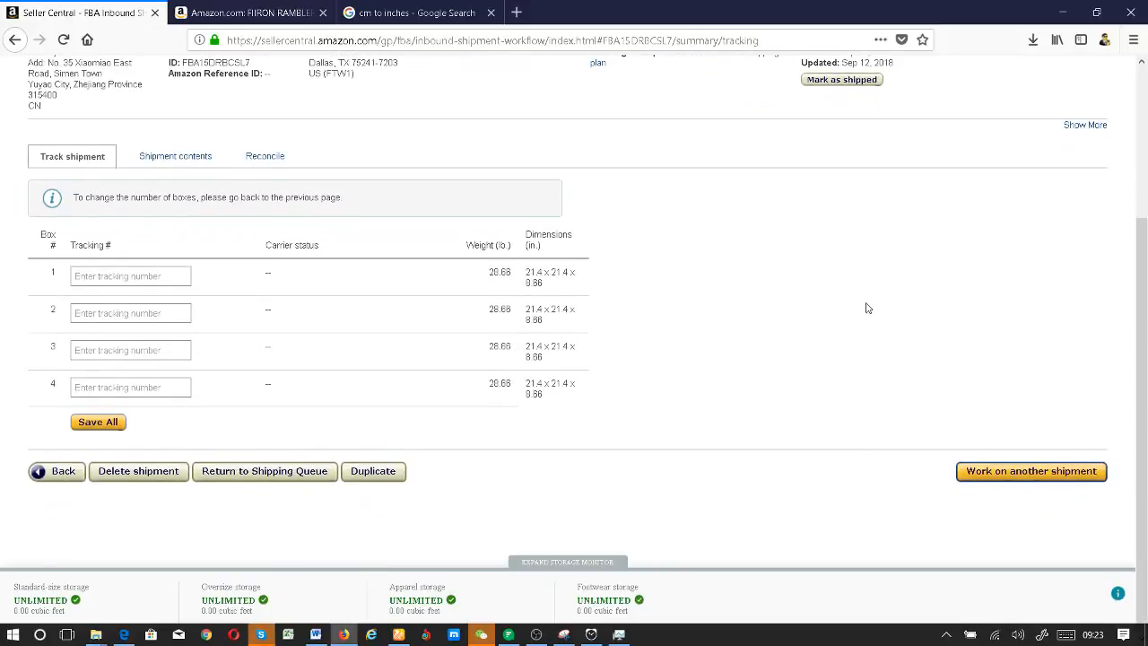
Step: Recheck the cup shipment's summary details and box tracking table, and return to the shipping queue
scroll(866, 308, "up", 4)
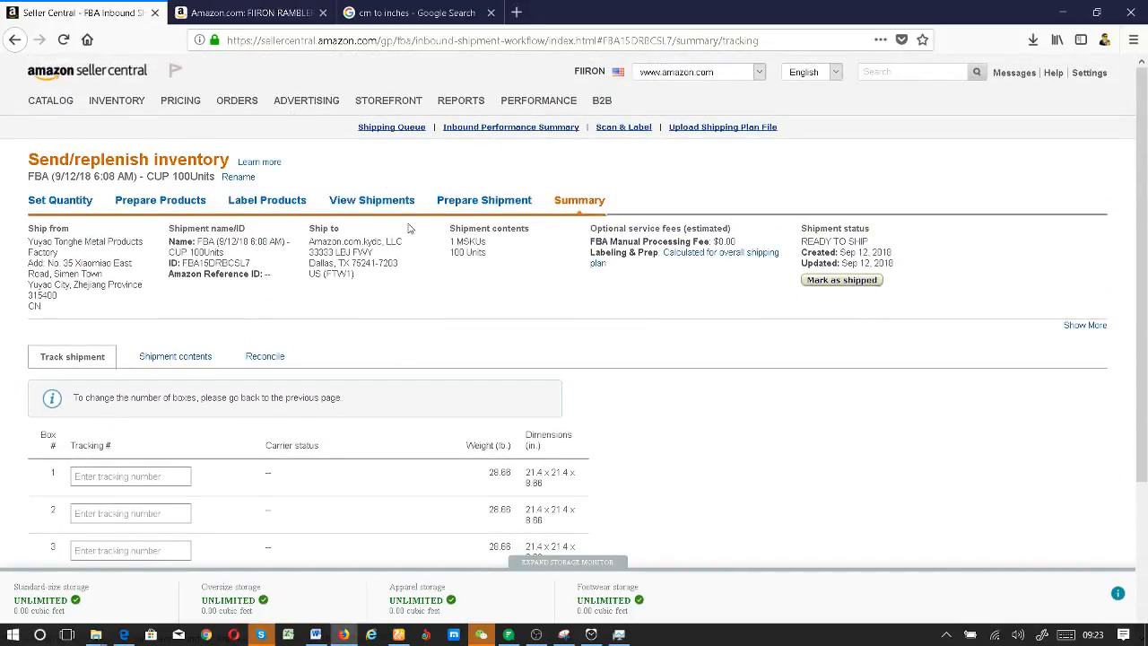
scroll(404, 225, "down", 3)
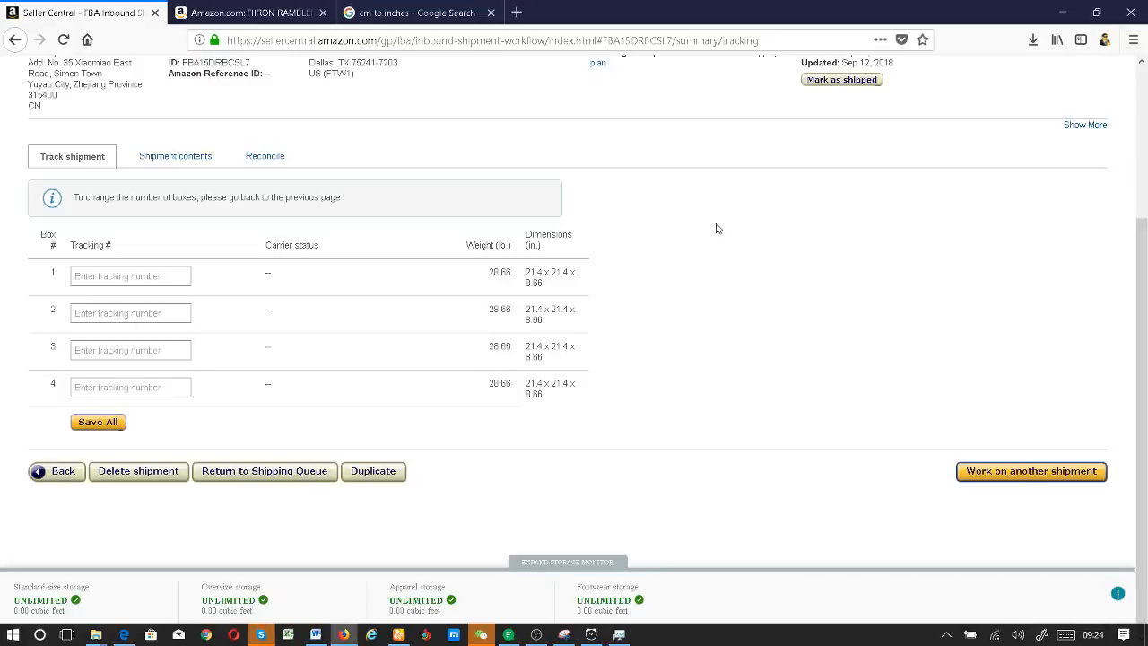
scroll(716, 228, "up", 3)
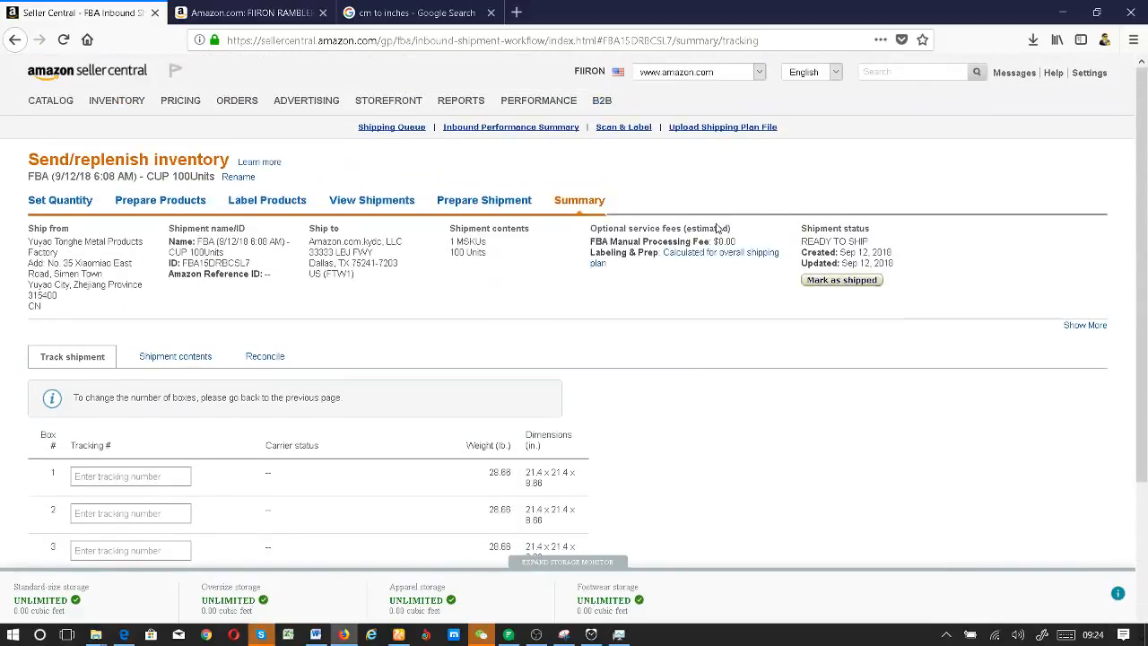
scroll(715, 227, "down", 3)
scroll(716, 227, "up", 3)
scroll(508, 485, "down", 2)
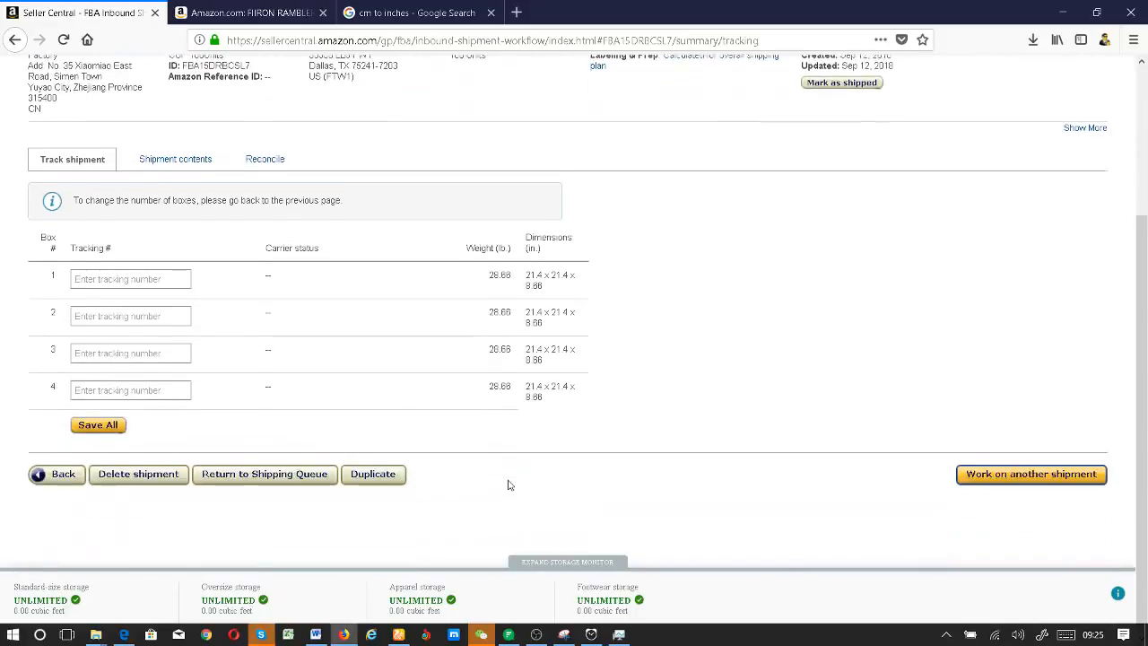
left_click(255, 476)
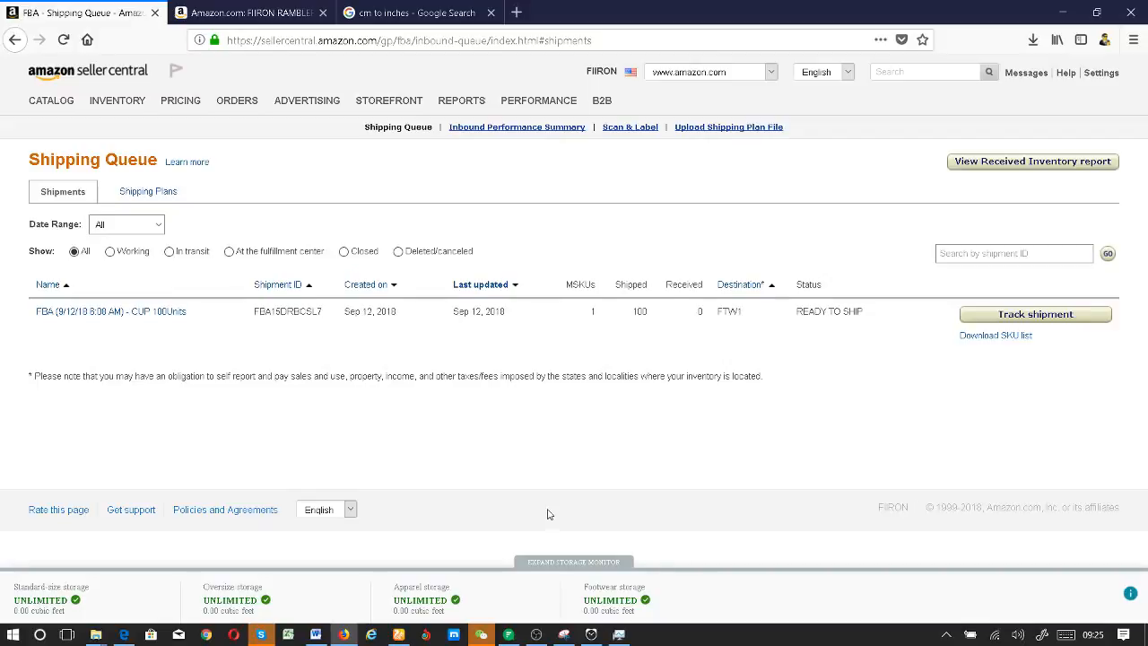
left_click(536, 634)
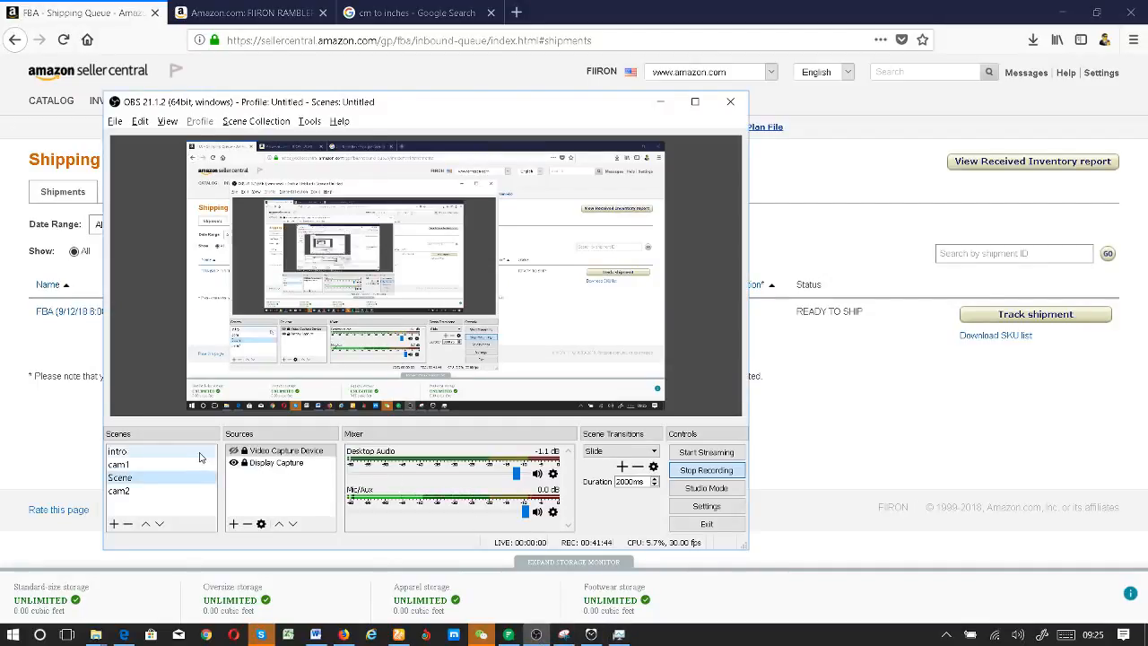